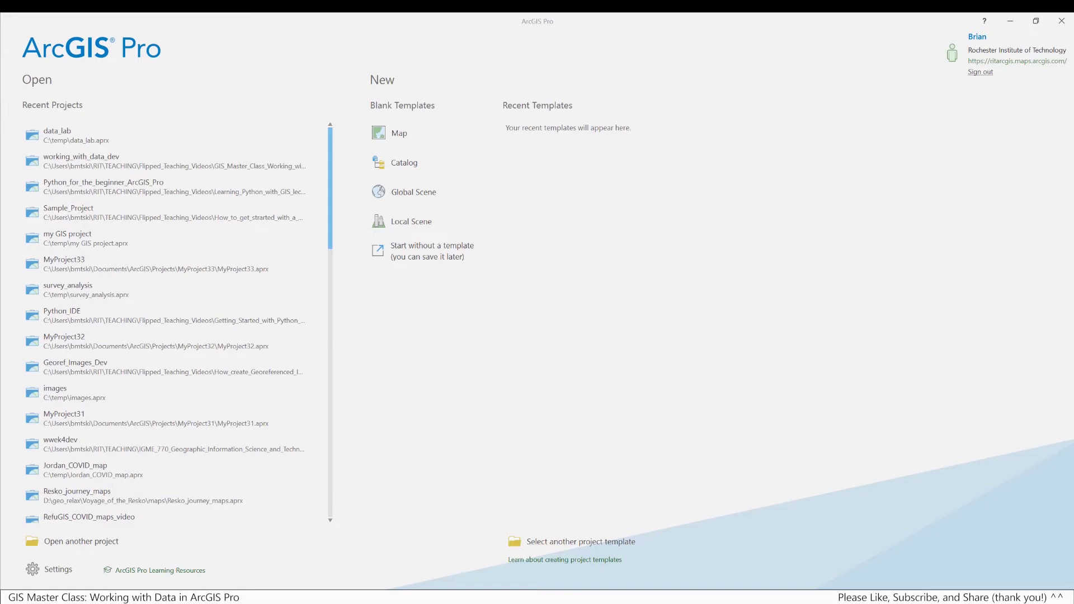
# Start a new project from the blank Map template
pyautogui.click(400, 133)
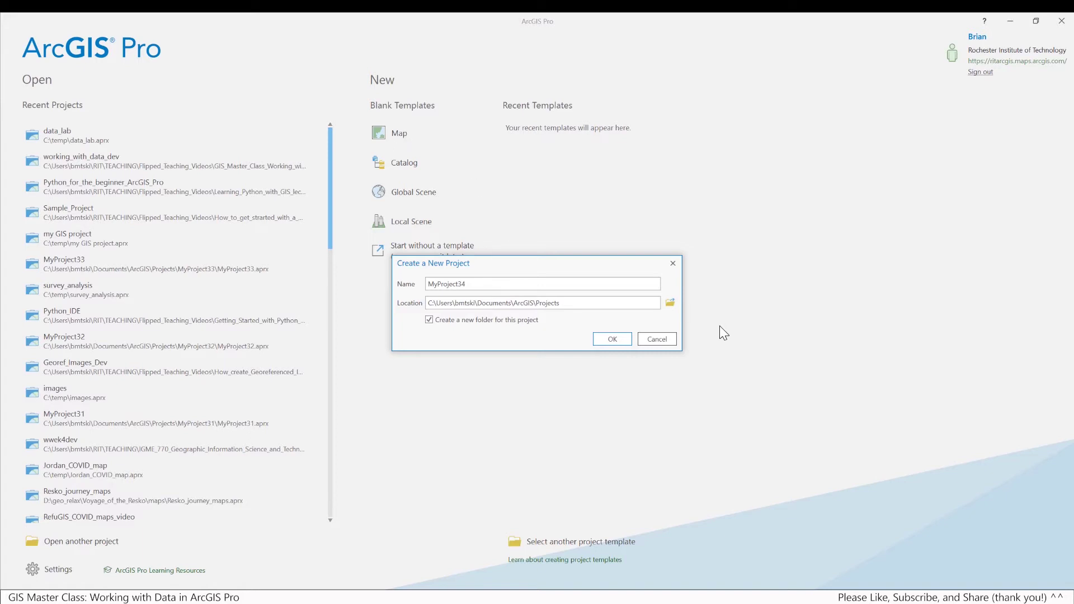
# Set the project location to C:\temp without creating a separate project folder
pyautogui.click(671, 303)
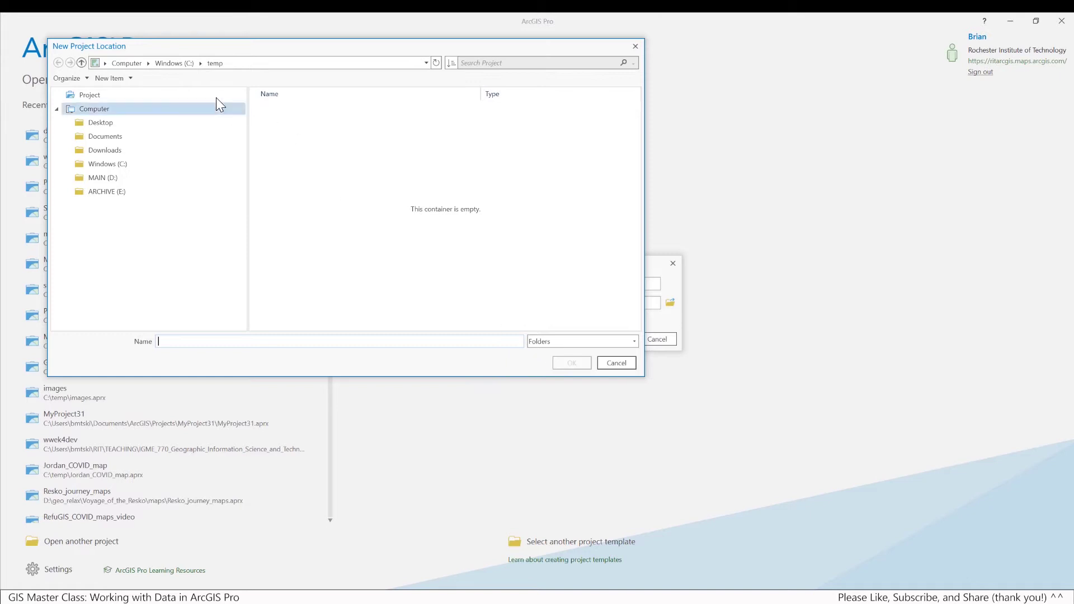
pyautogui.click(180, 64)
pyautogui.click(298, 282)
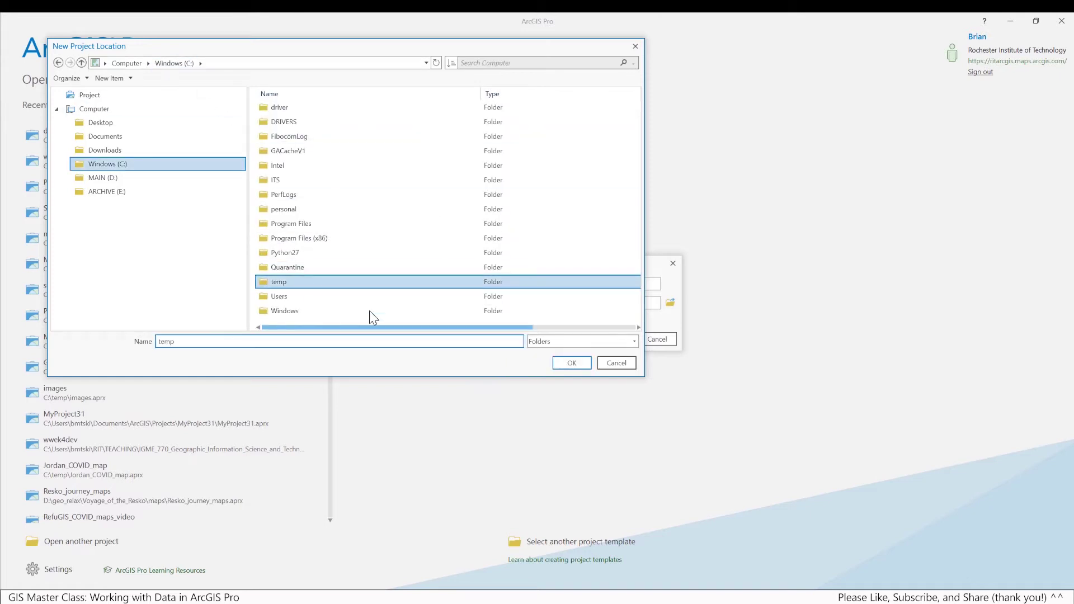
pyautogui.click(562, 362)
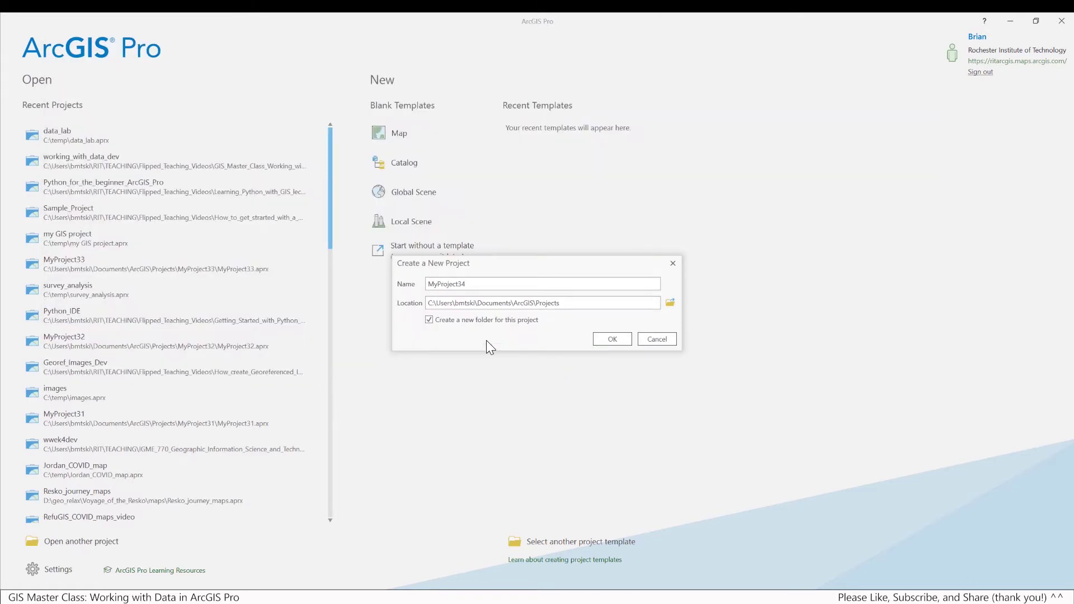
pyautogui.click(429, 320)
# Name the project working_with_data and create it
pyautogui.moveTo(484, 283); pyautogui.dragTo(422, 284)
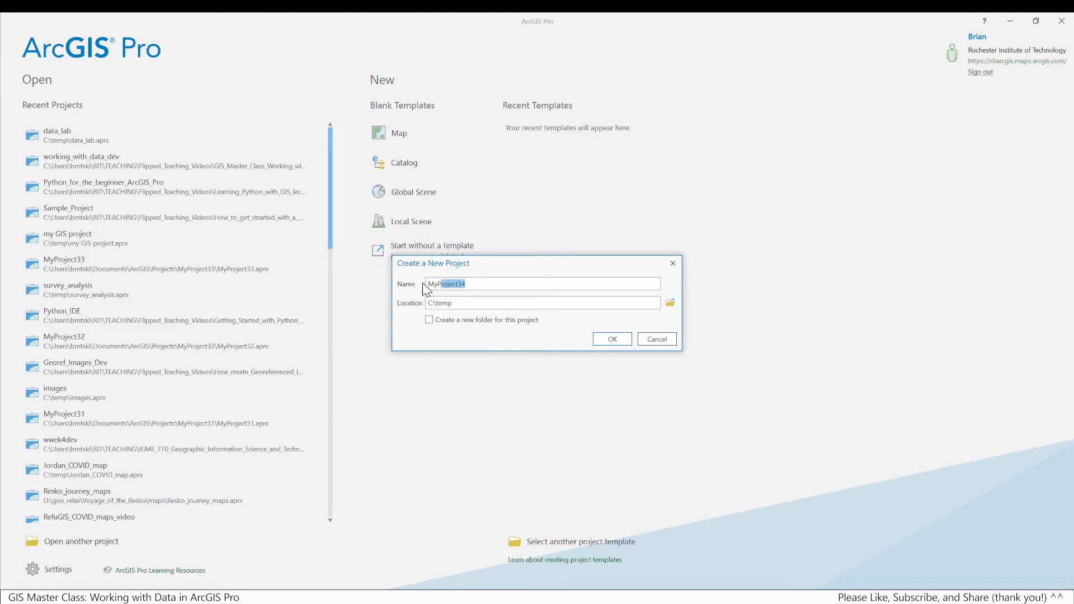
pyautogui.write('worjkin')
pyautogui.press('BackSpace')
pyautogui.press('BackSpace')
pyautogui.press('BackSpace')
pyautogui.press('BackSpace')
pyautogui.write('king_with_data')
pyautogui.click(606, 339)
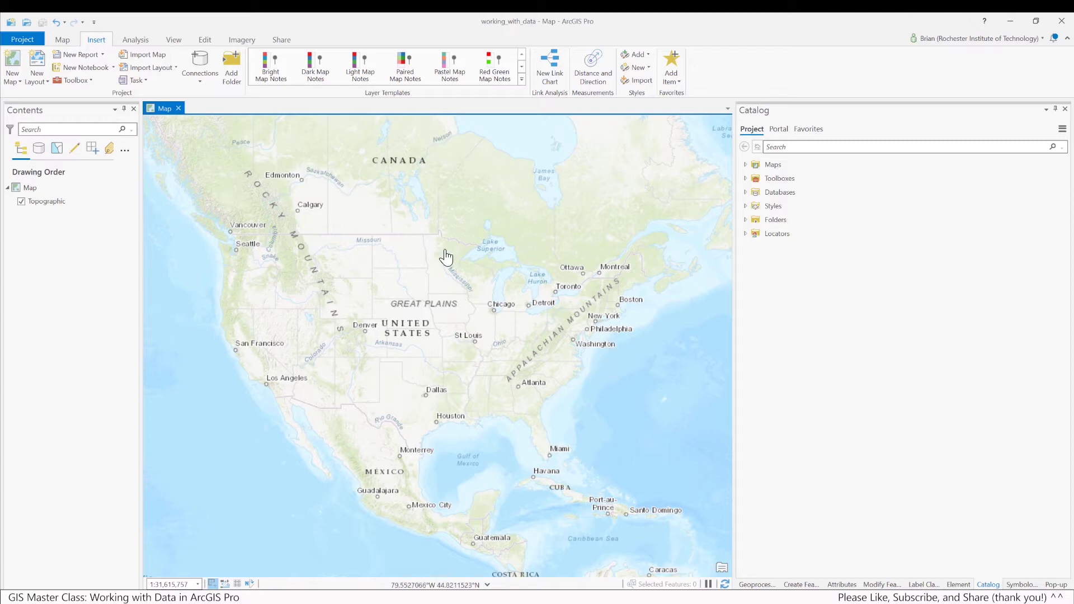
# Zoom and pan to the Abaco islands, Bahamas, and switch off the Topographic basemap
pyautogui.scroll(2, 560, 427)
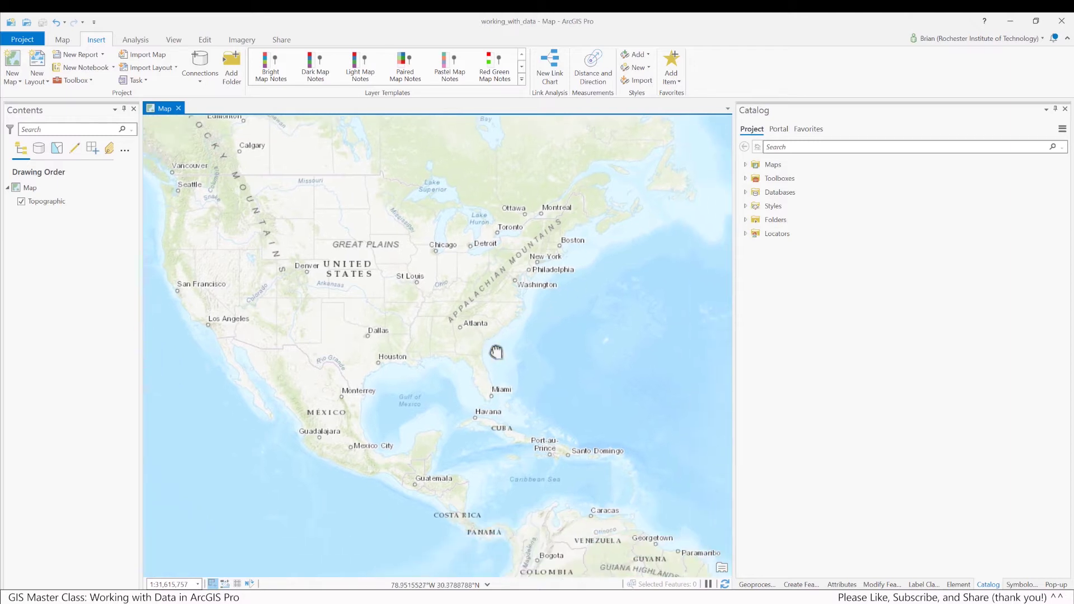
pyautogui.scroll(6, 508, 381)
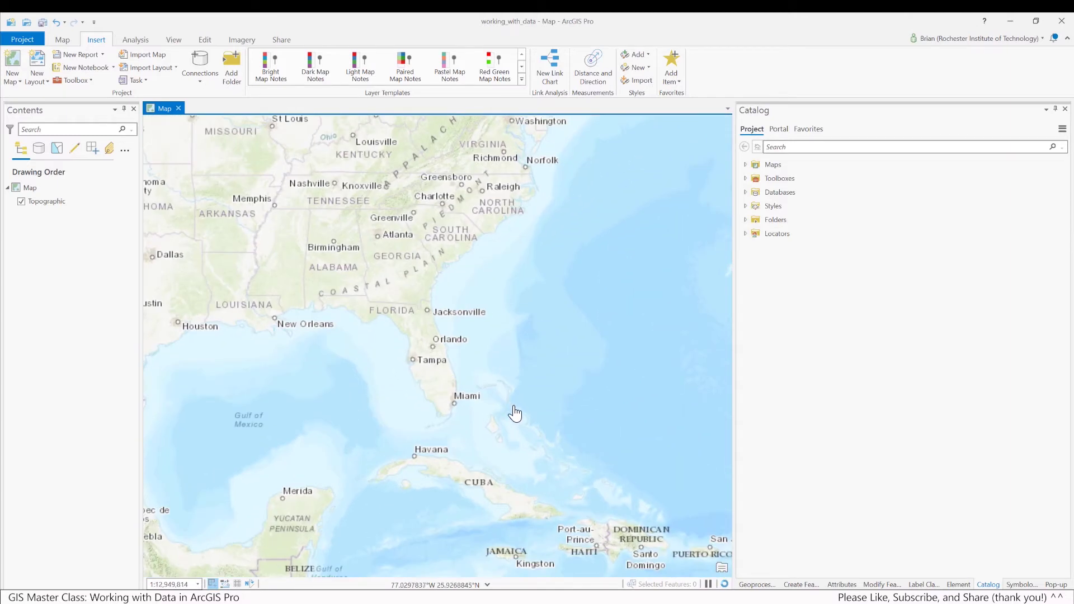
pyautogui.scroll(5, 508, 392)
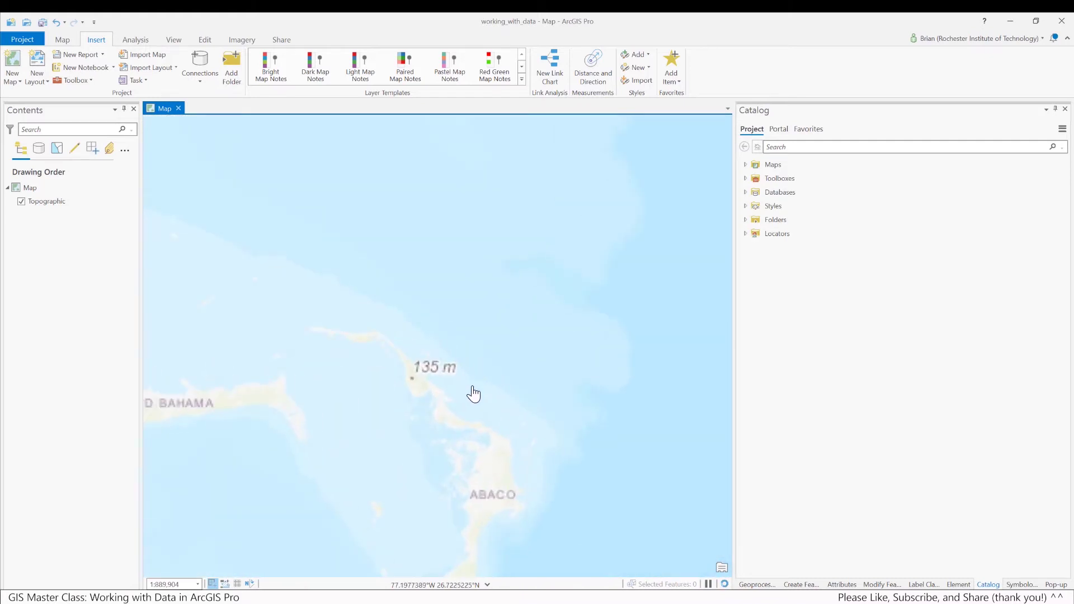
pyautogui.moveTo(474, 396); pyautogui.dragTo(492, 330)
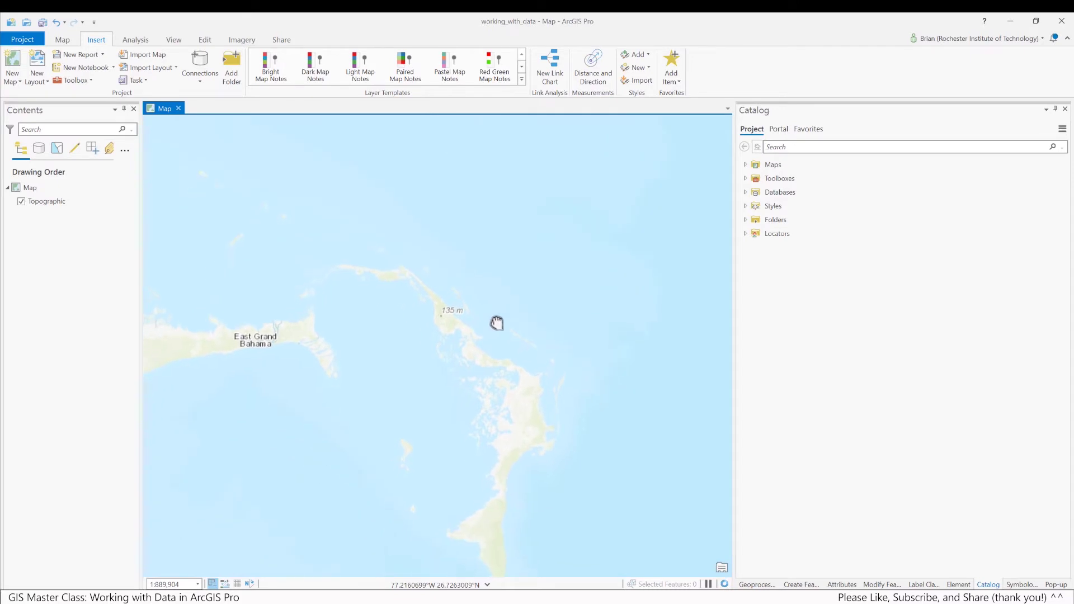
pyautogui.scroll(1, 492, 345)
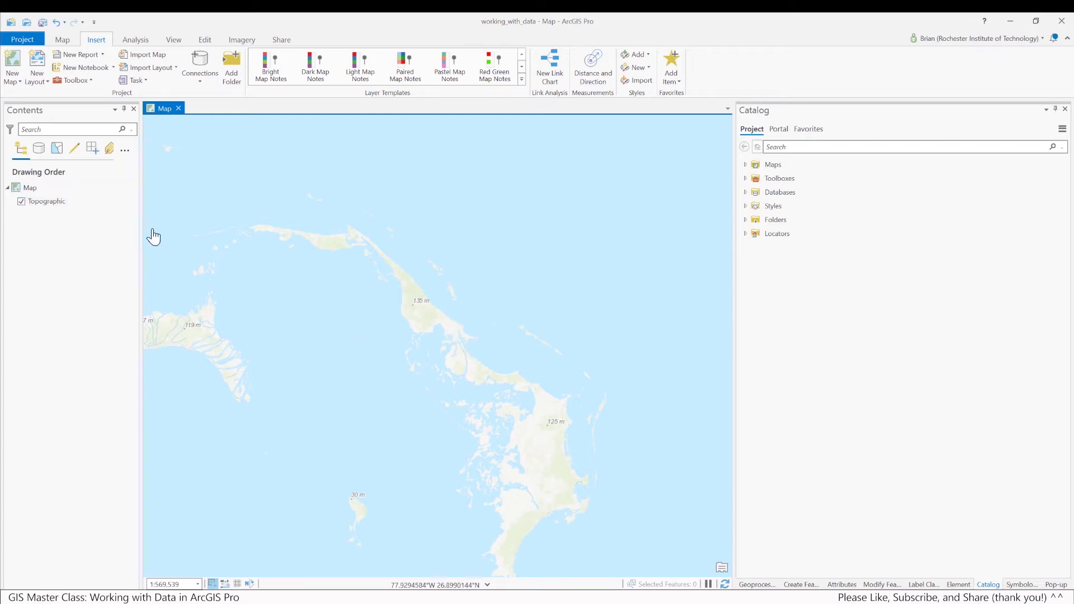
pyautogui.click(22, 201)
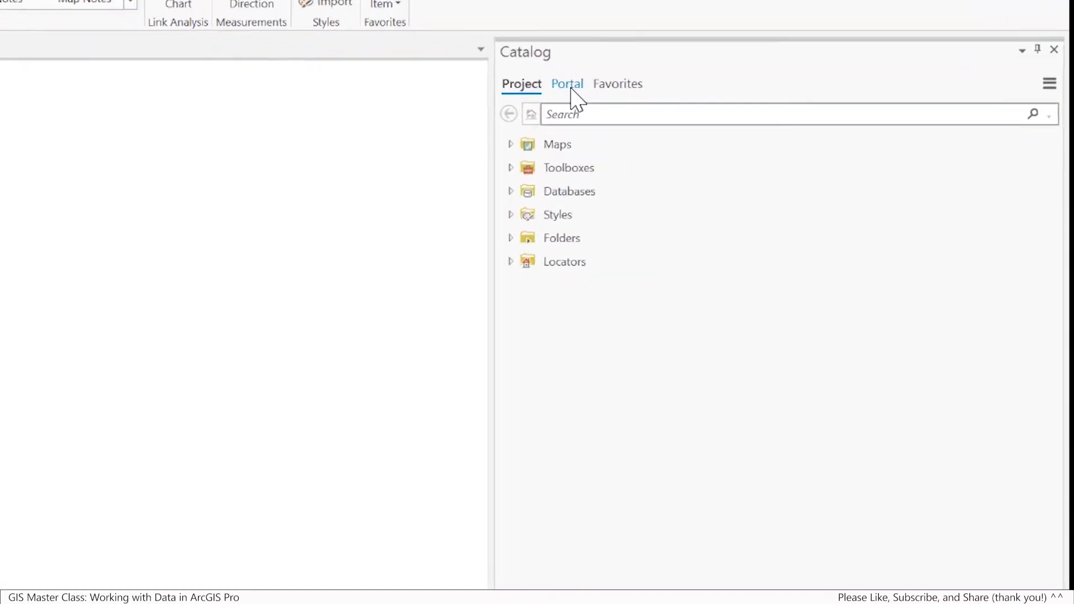
# Show all ArcGIS Online content on the Catalog Portal tab, ready to search
pyautogui.click(482, 70)
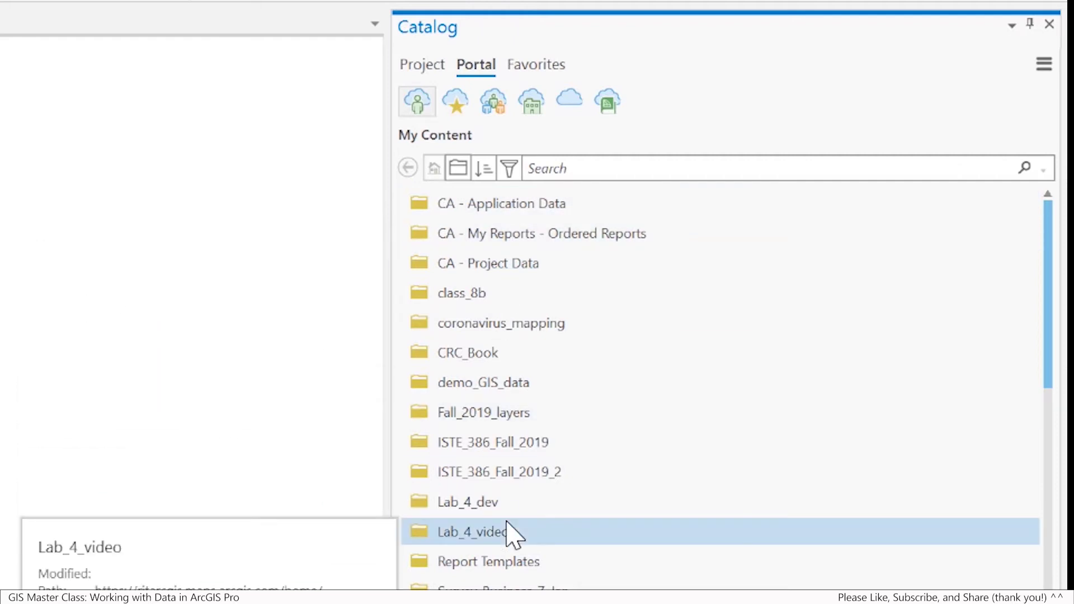
pyautogui.click(573, 111)
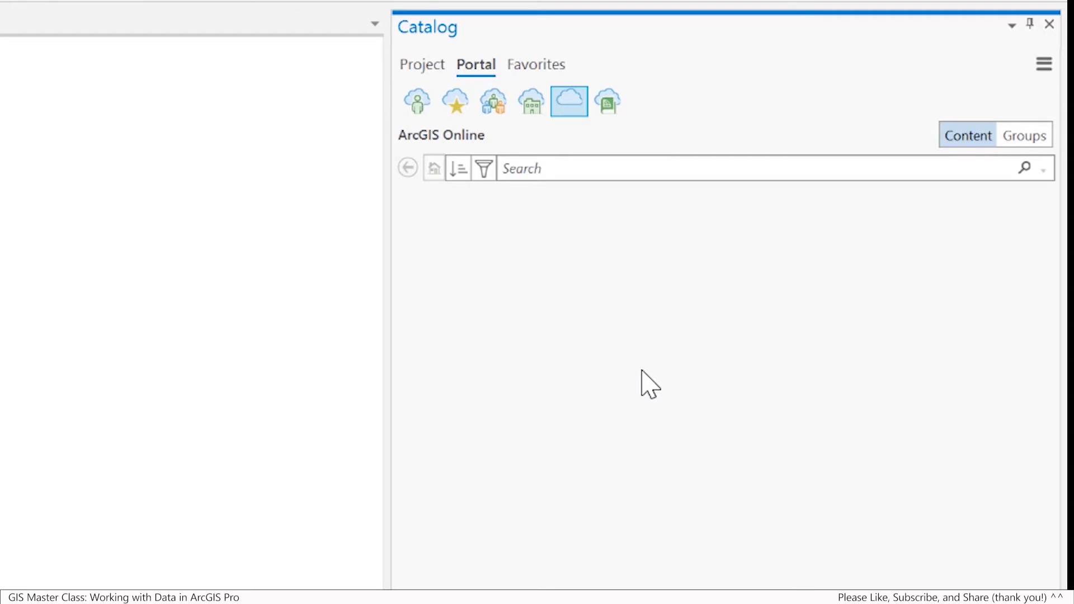
pyautogui.click(555, 171)
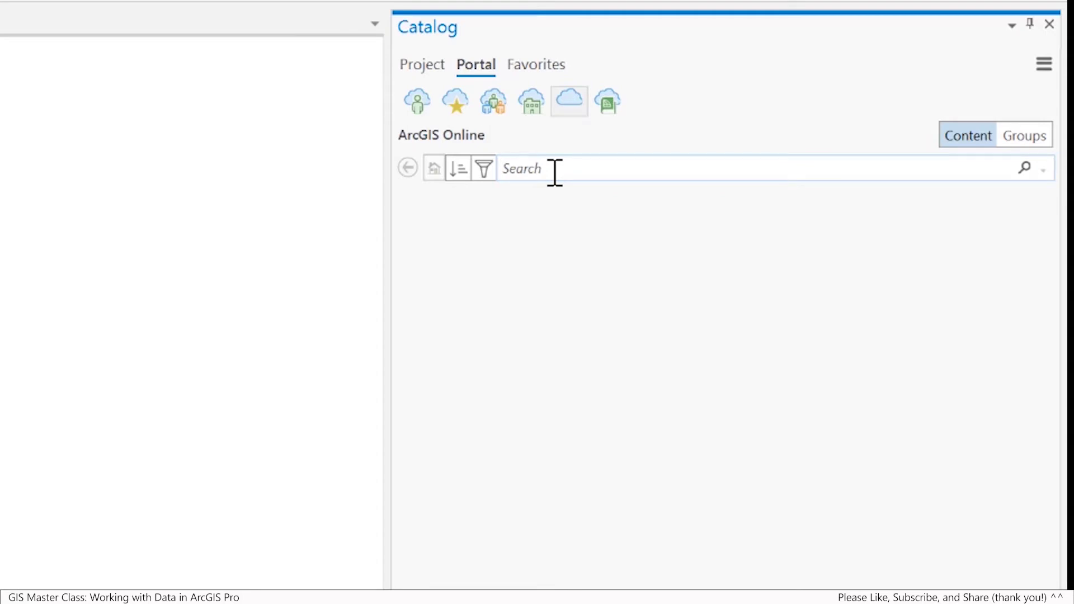
# Search ArcGIS Online for 'Hurricane dorian' and look over the results
pyautogui.write('H')
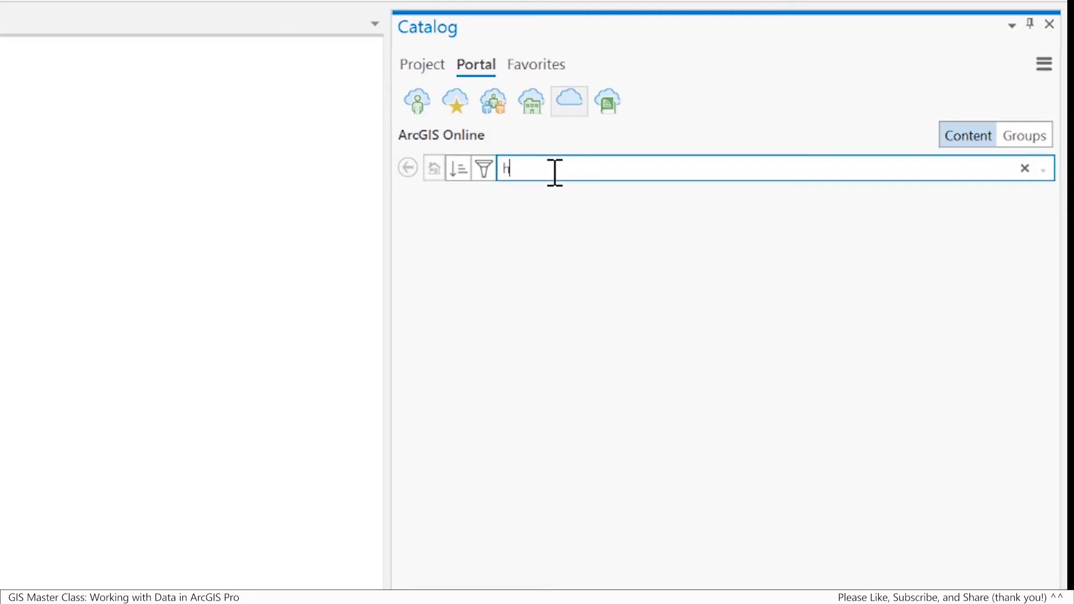
pyautogui.write('urricane dorian')
pyautogui.press('Return')
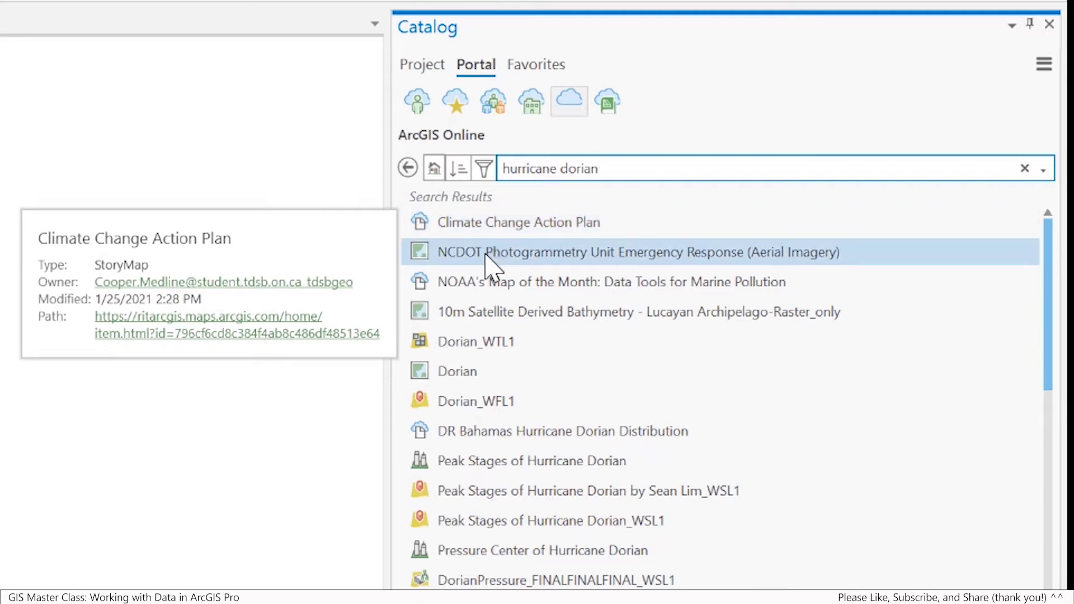
pyautogui.moveTo(485, 254)
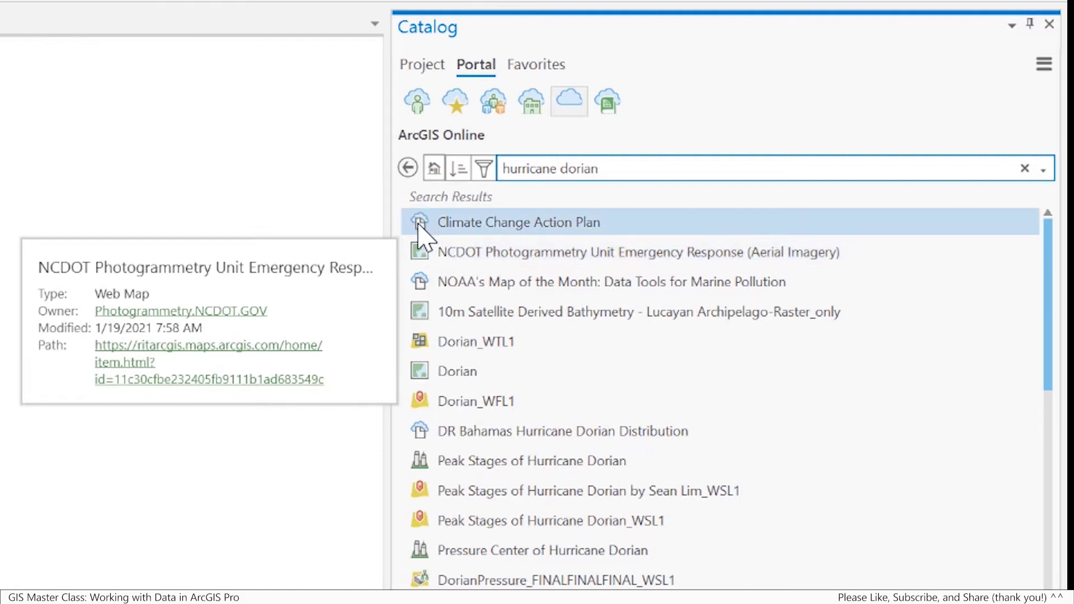
pyautogui.moveTo(450, 278)
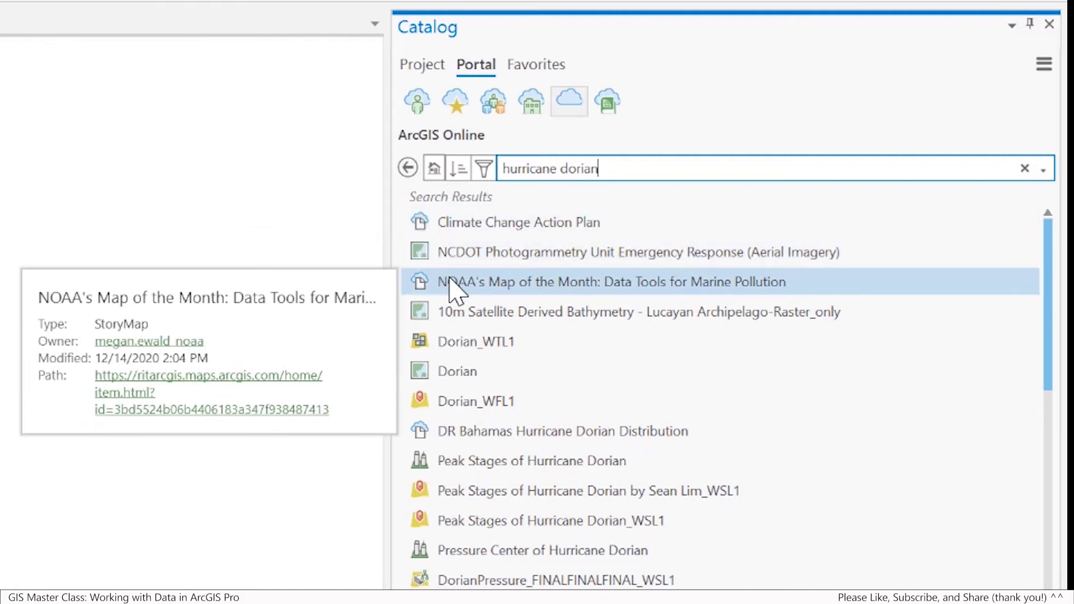
pyautogui.moveTo(463, 348)
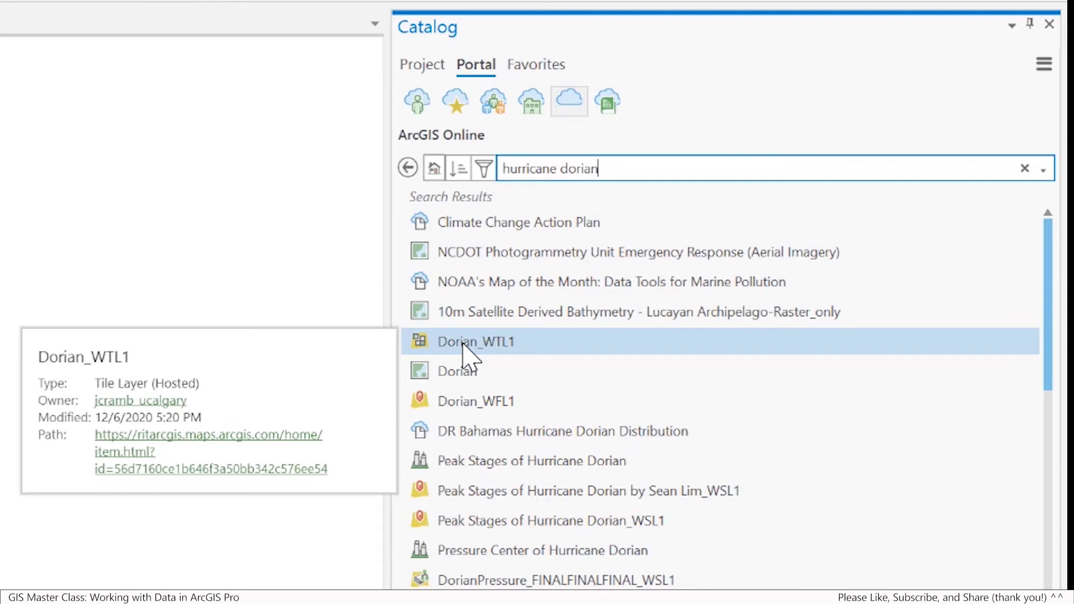
pyautogui.moveTo(477, 396)
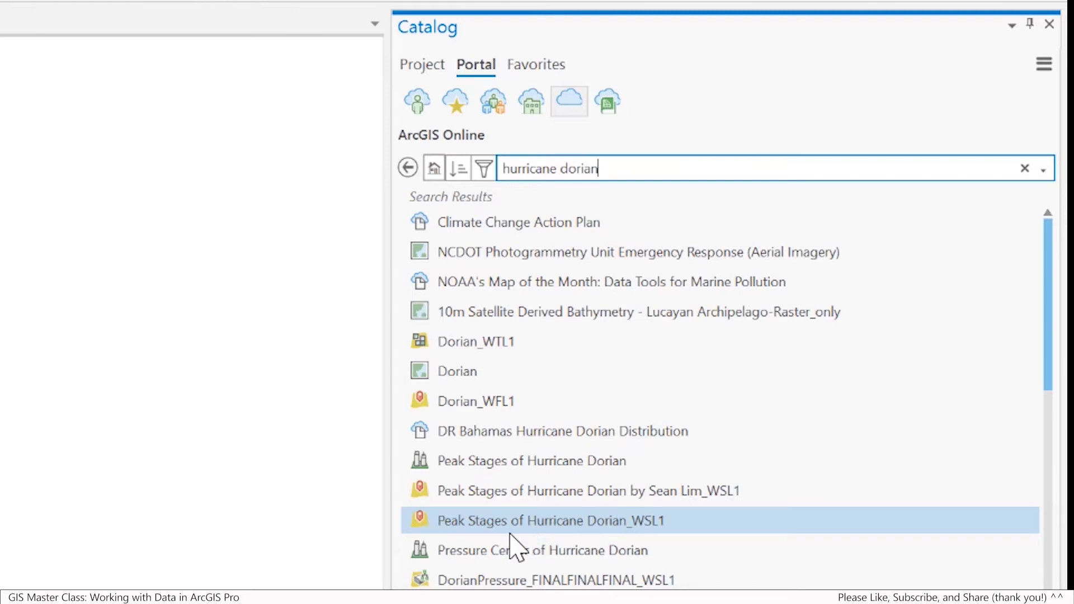
# Inspect the Hurricane Dorian results and scroll through the NGA web map's item page
pyautogui.click(536, 547)
pyautogui.click(521, 576)
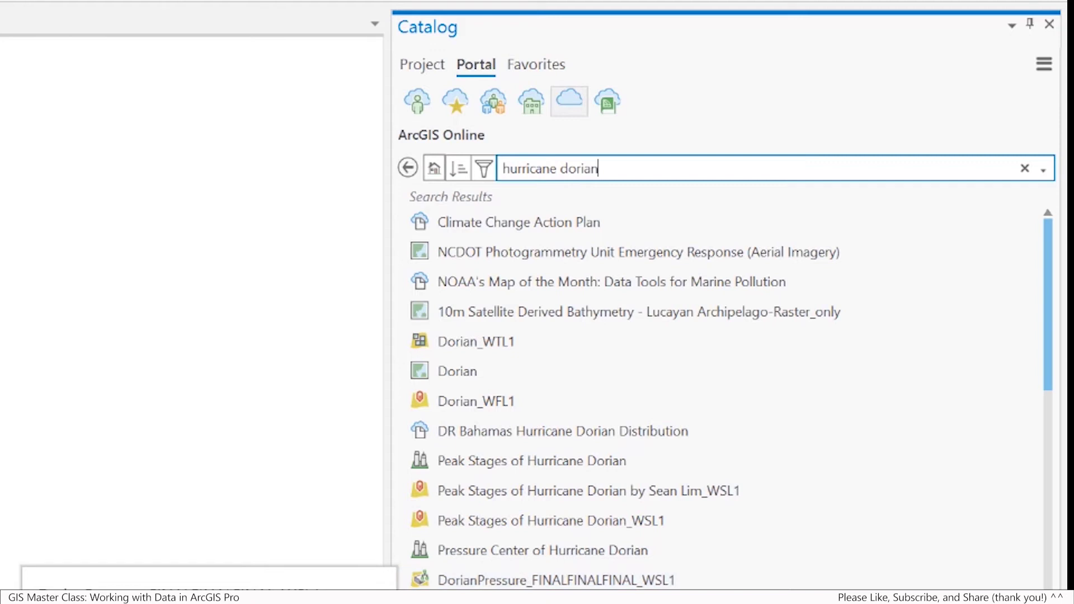
pyautogui.scroll(-3, 521, 577)
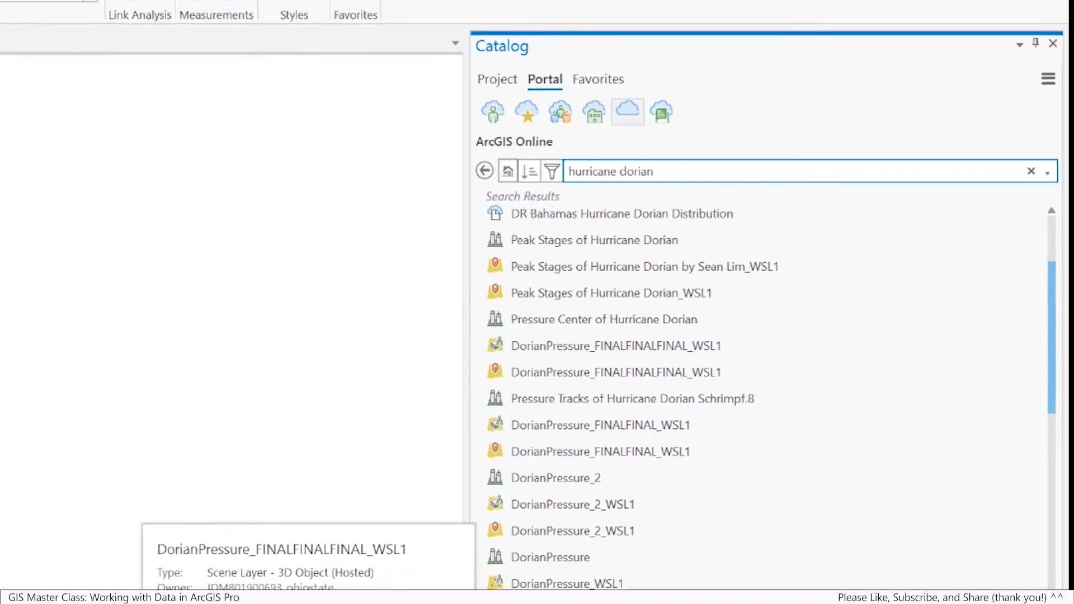
pyautogui.scroll(-3, 580, 584)
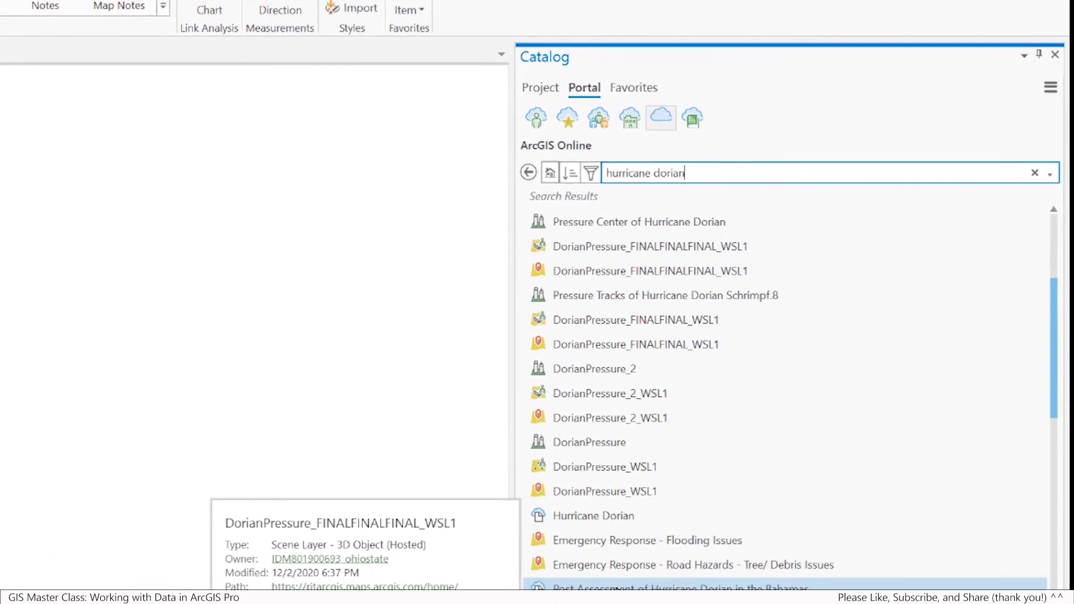
pyautogui.scroll(-3, 581, 585)
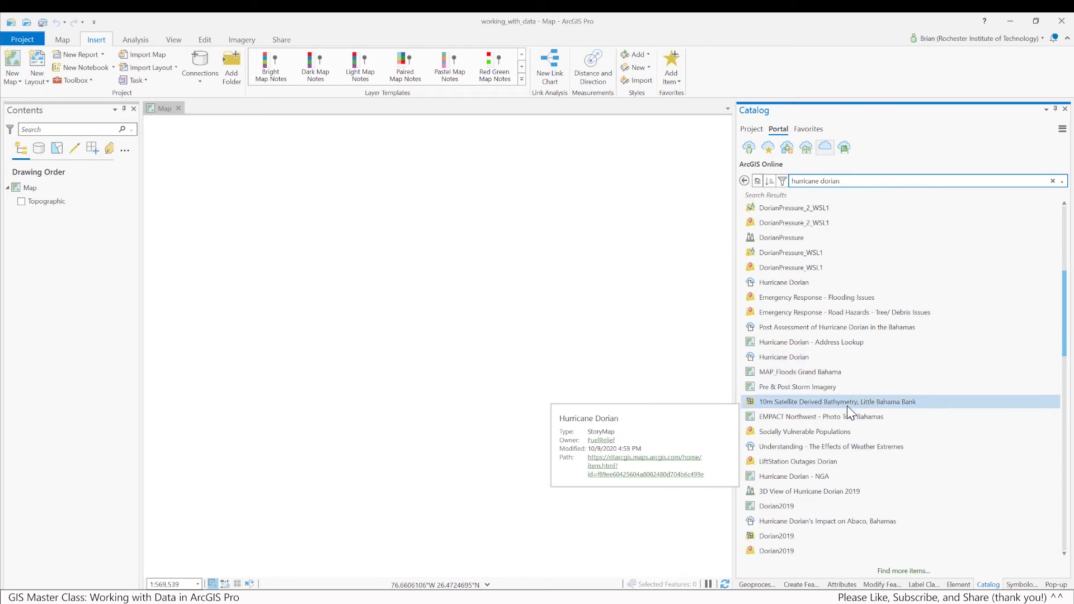
pyautogui.scroll(-3, 847, 405)
pyautogui.moveTo(829, 475)
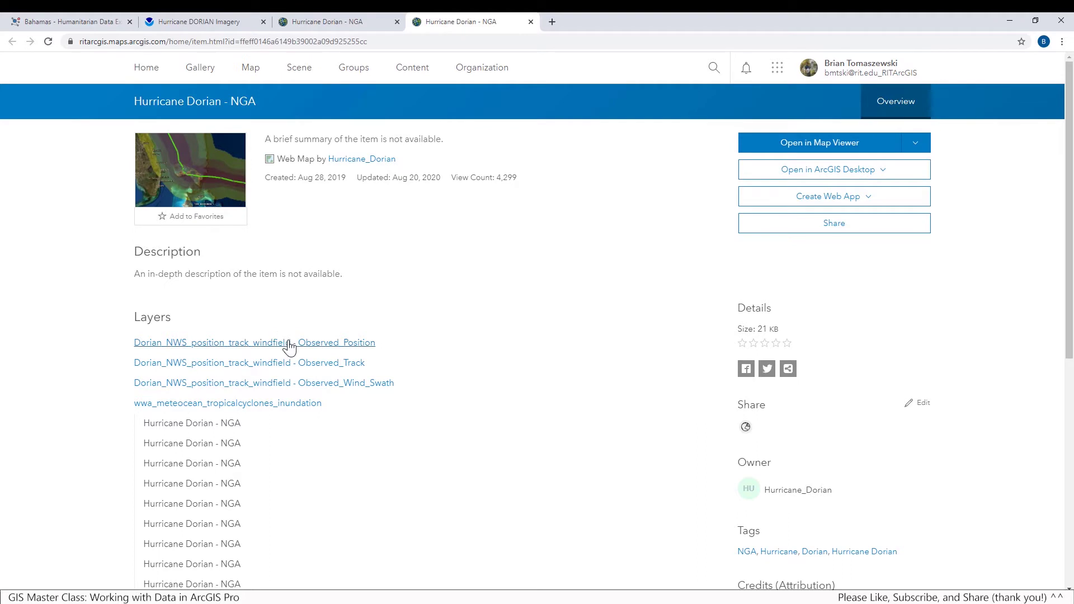
pyautogui.scroll(-3, 335, 395)
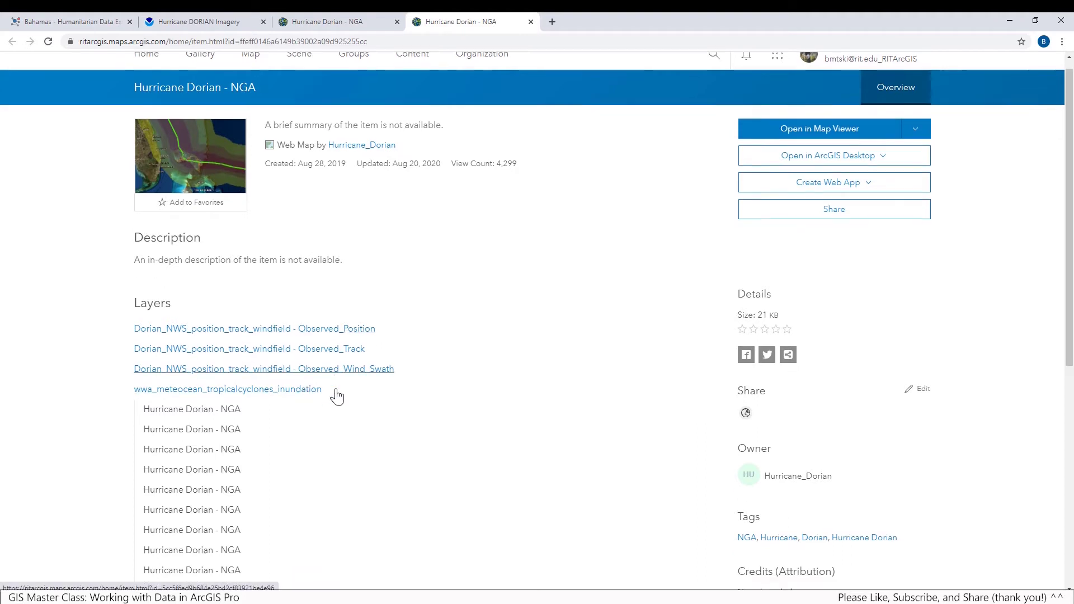
pyautogui.scroll(3, 337, 397)
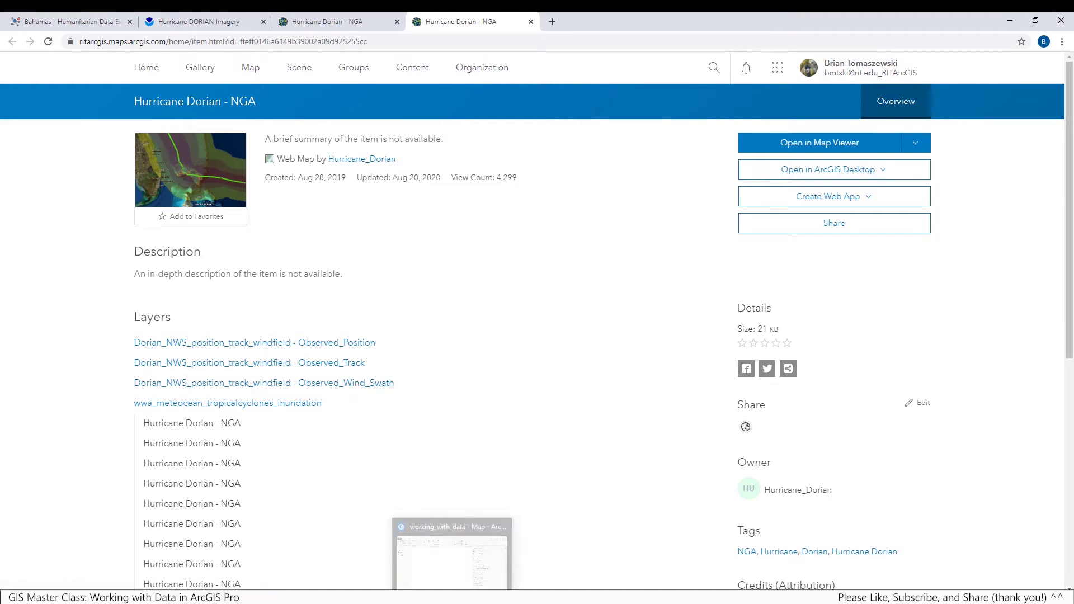
# Add the Hurricane Dorian - NGA web map to the project and open it
pyautogui.click(452, 597)
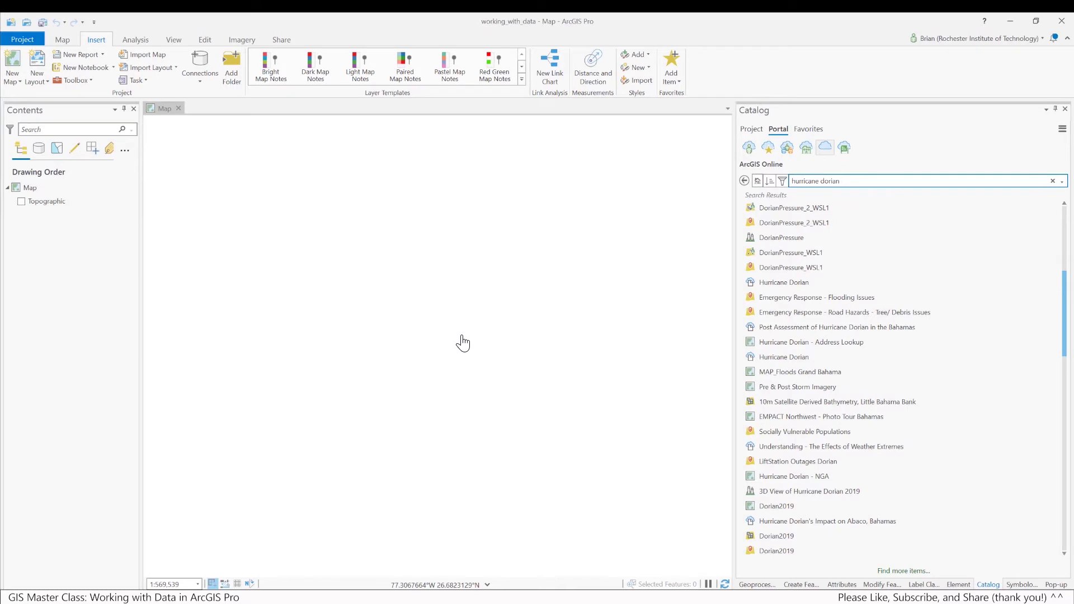
pyautogui.moveTo(782, 476)
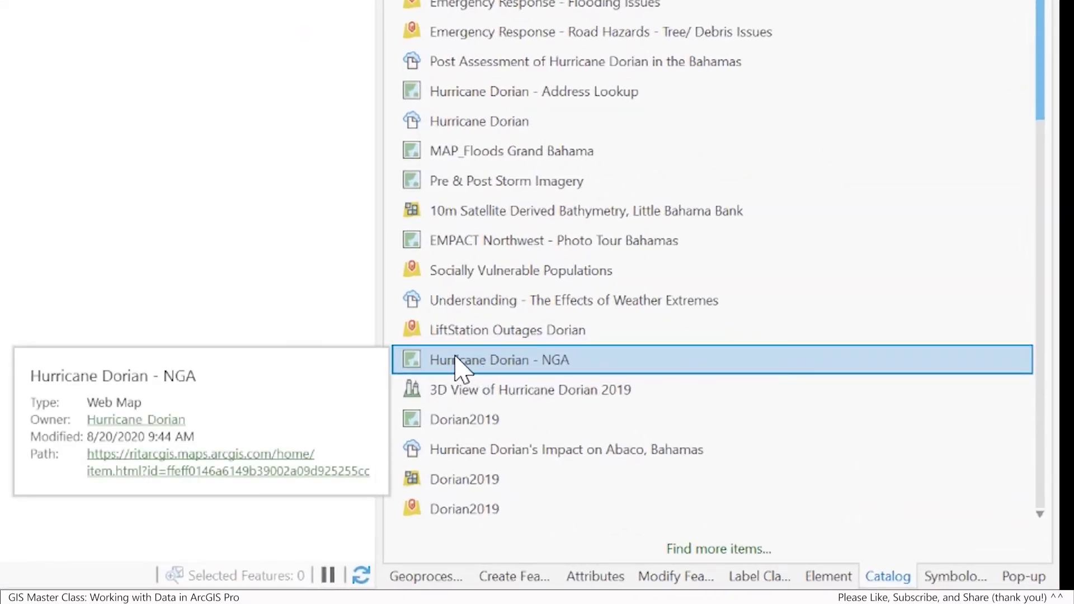
pyautogui.rightClick(455, 361)
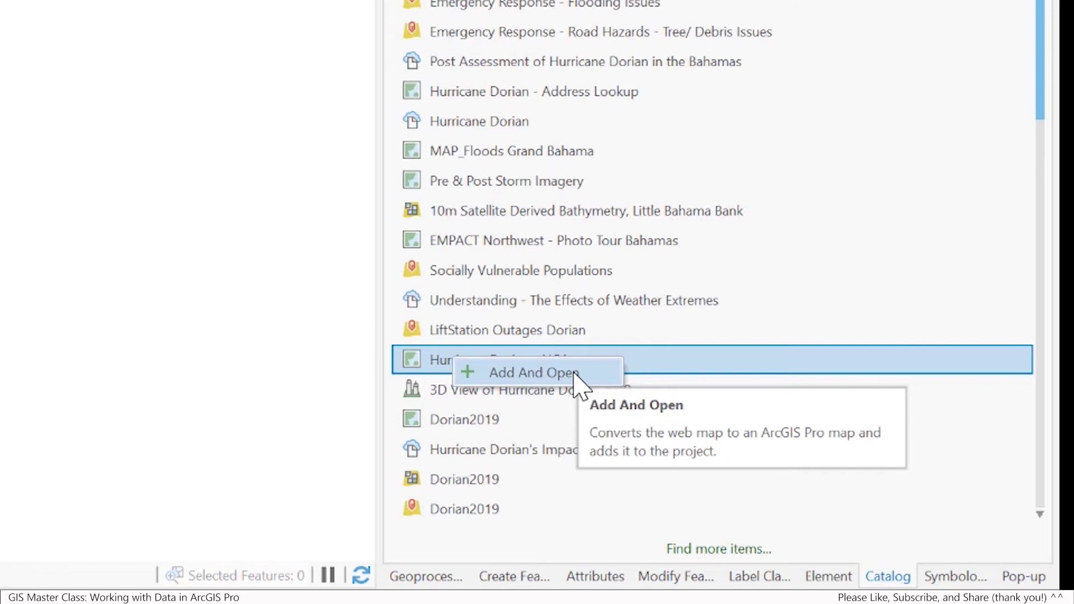
pyautogui.click(574, 375)
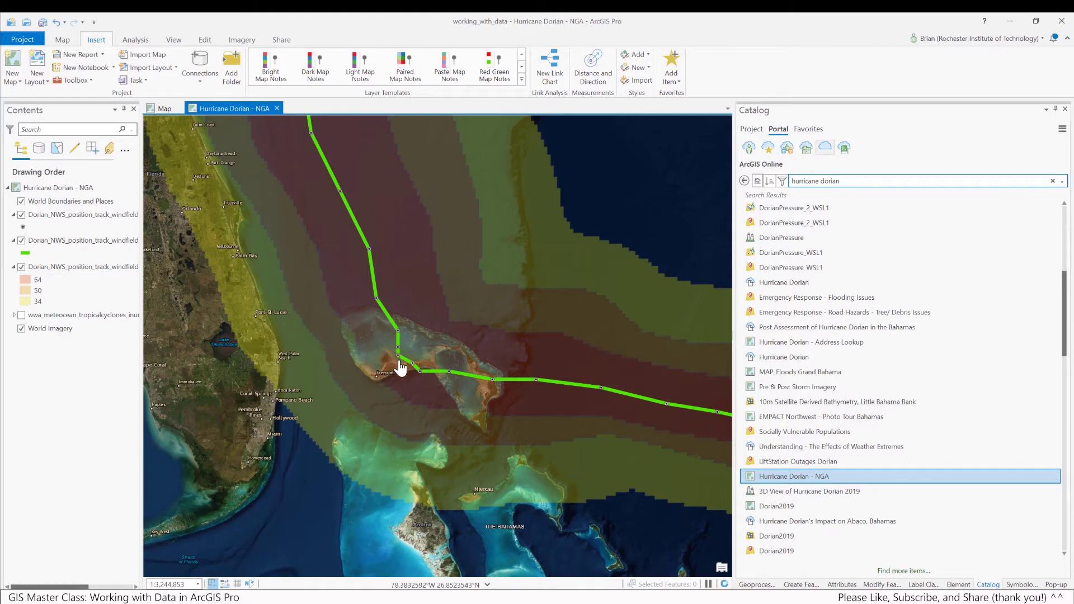
# Save the project once the Hurricane Dorian - NGA layers have drawn
pyautogui.click(40, 23)
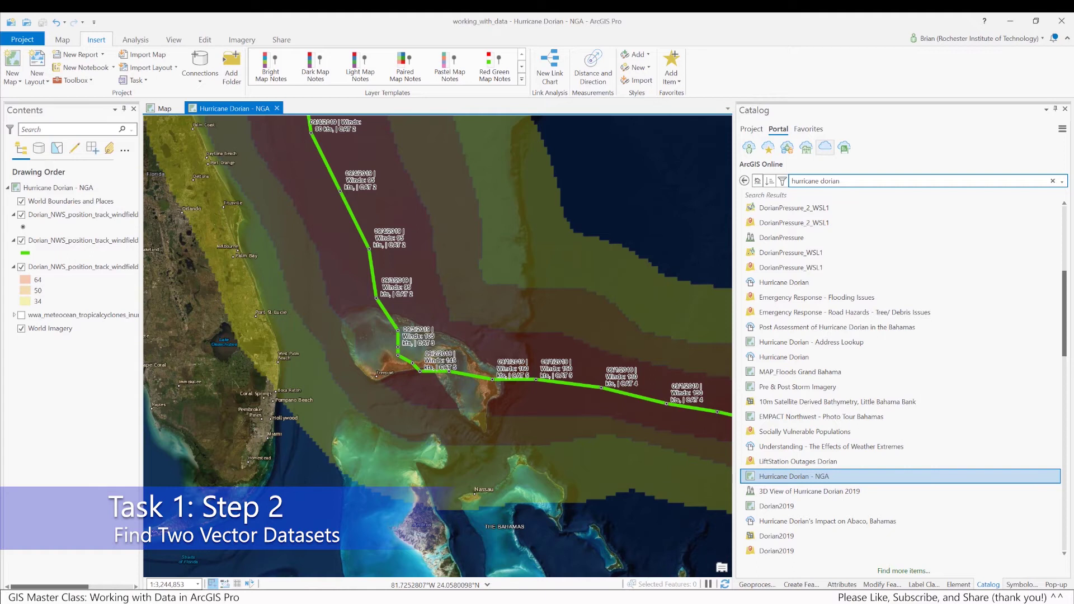
# Return to the HDX Bahamas datasets page in Chrome and scroll the geodata list
pyautogui.hotkey('alt', 'Tab')
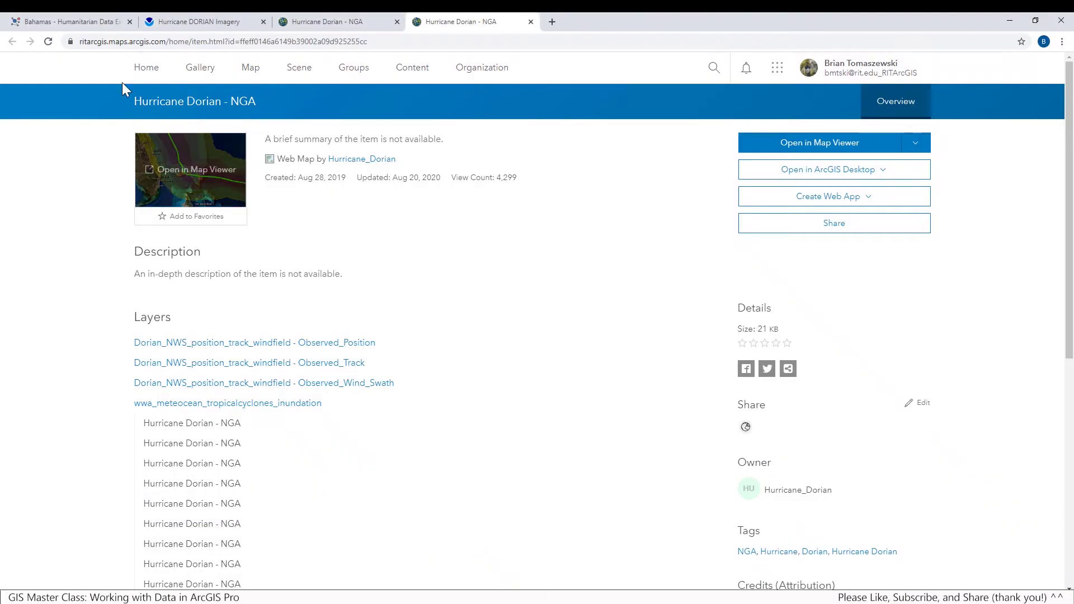
pyautogui.click(83, 22)
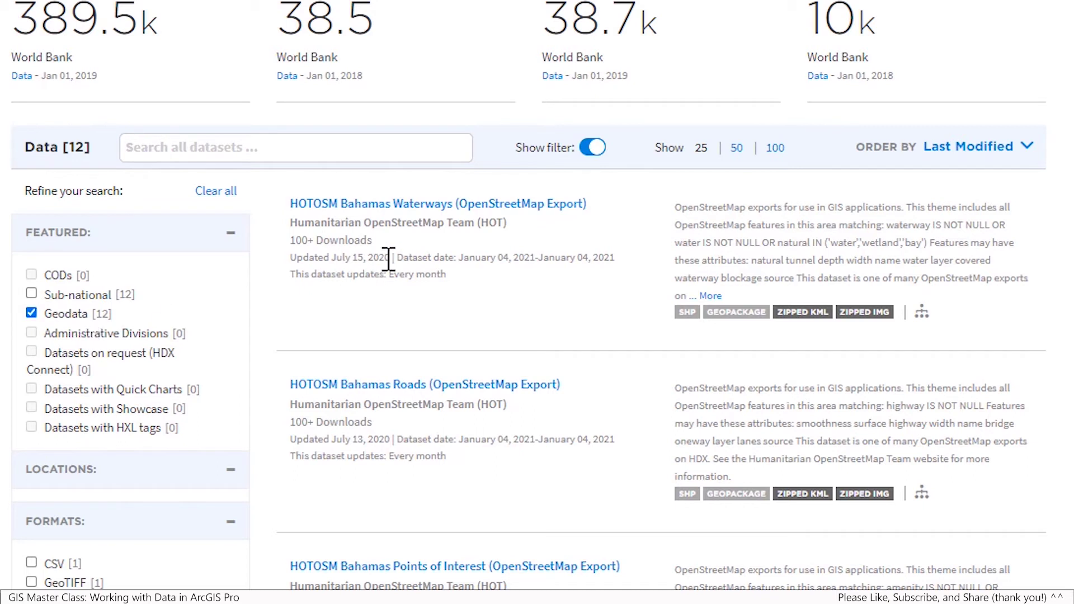
pyautogui.scroll(-2, 388, 258)
pyautogui.scroll(-2, 402, 173)
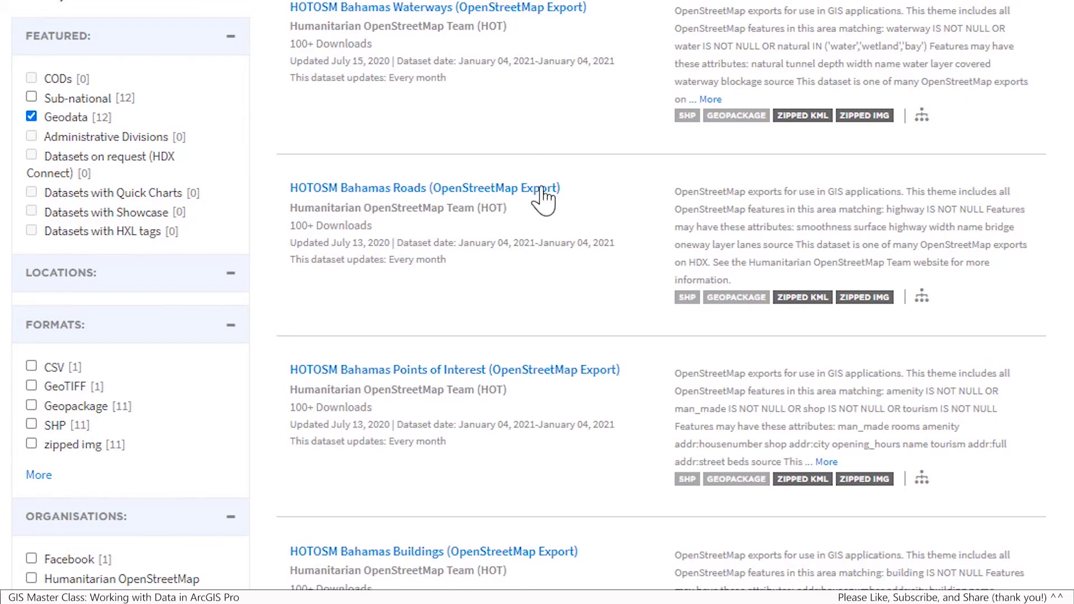
pyautogui.scroll(-3, 516, 190)
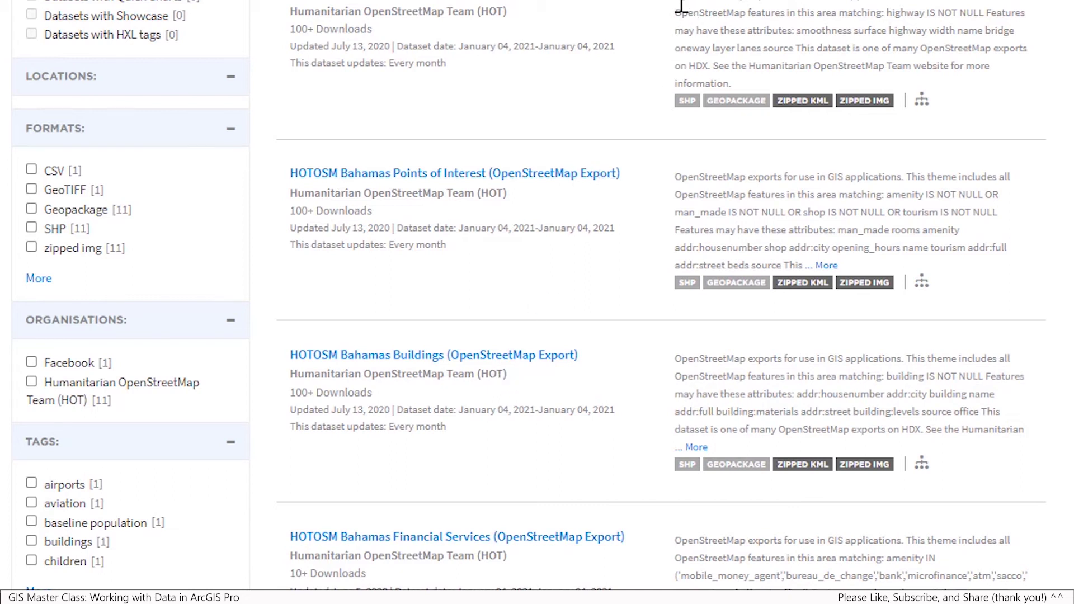
# Review the Roads dataset description and open the HOTOSM Bahamas Roads dataset page
pyautogui.moveTo(722, 16); pyautogui.dragTo(635, 120)
pyautogui.click(638, 121)
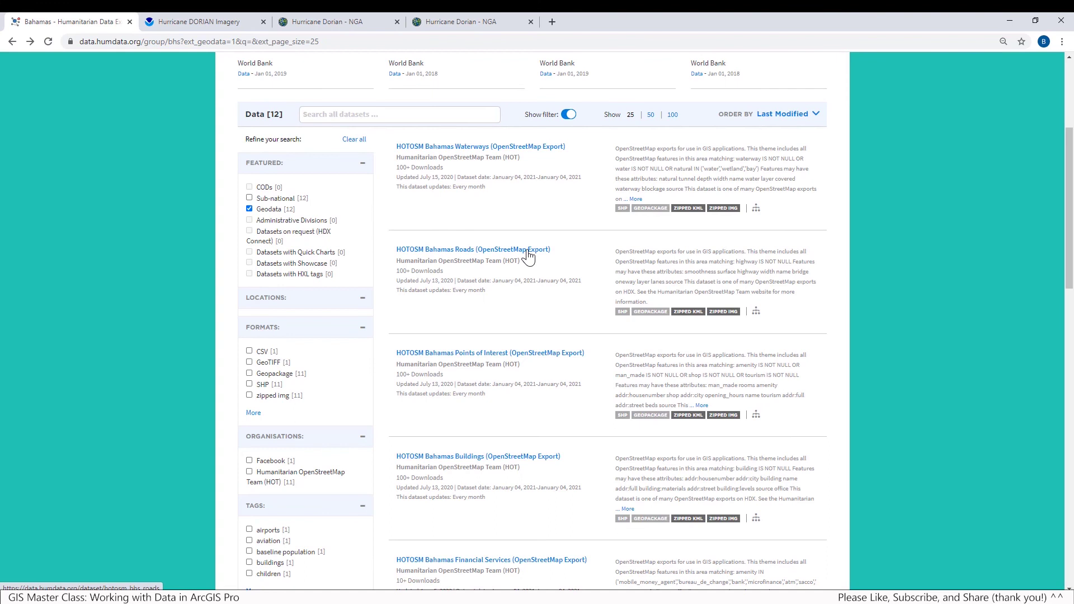
pyautogui.click(528, 253)
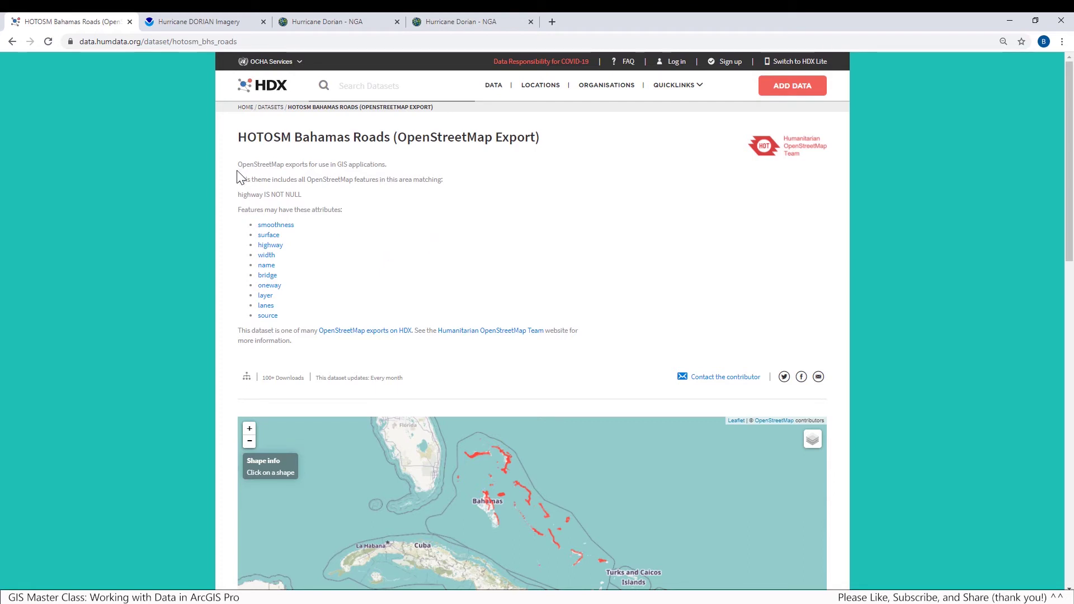
# Read the Roads feature attribute notes, scroll to Data and Resources, and show the metadata
pyautogui.moveTo(237, 209); pyautogui.dragTo(352, 214)
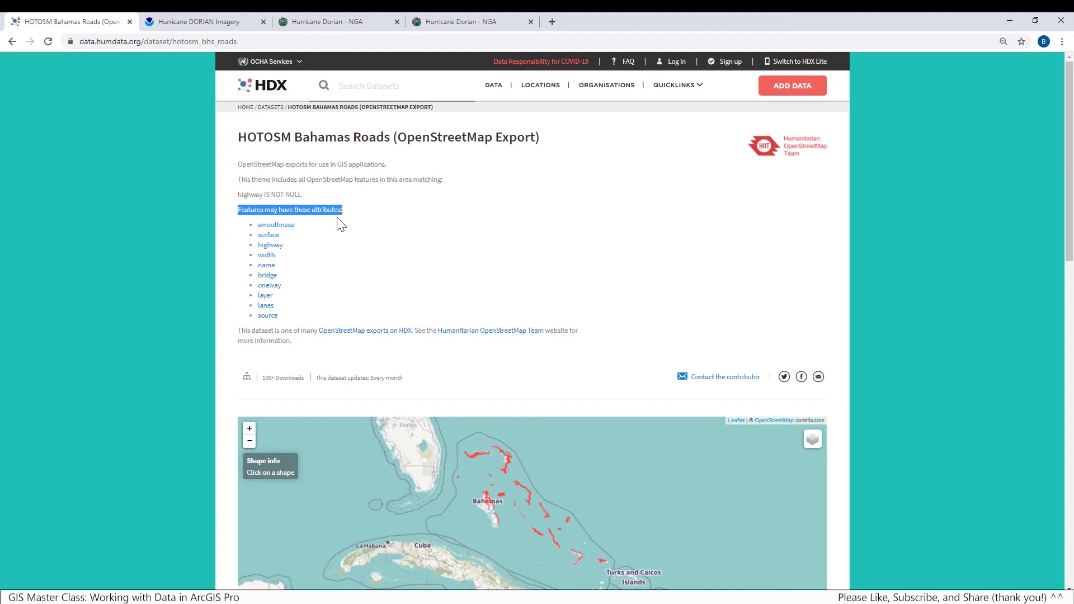
pyautogui.scroll(-1, 513, 340)
pyautogui.scroll(-2, 513, 340)
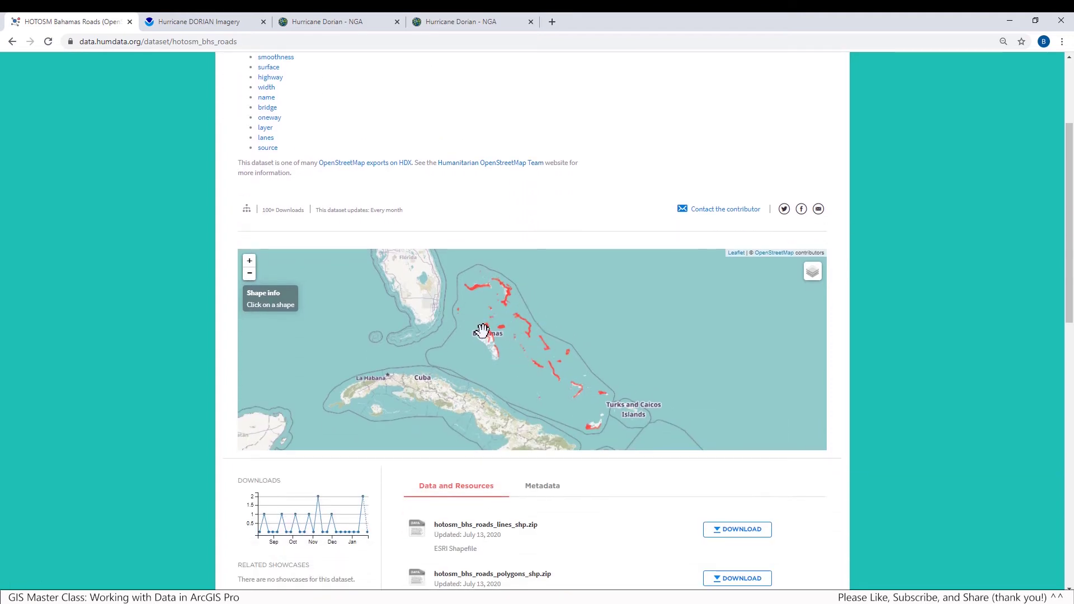
pyautogui.scroll(-3, 619, 400)
pyautogui.scroll(-3, 619, 398)
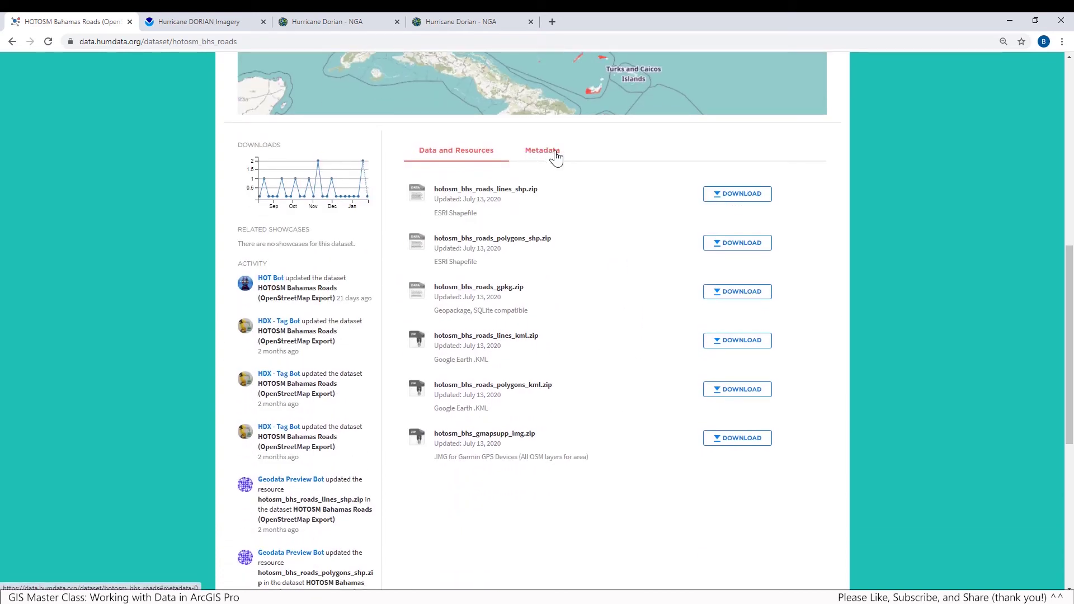
pyautogui.click(556, 158)
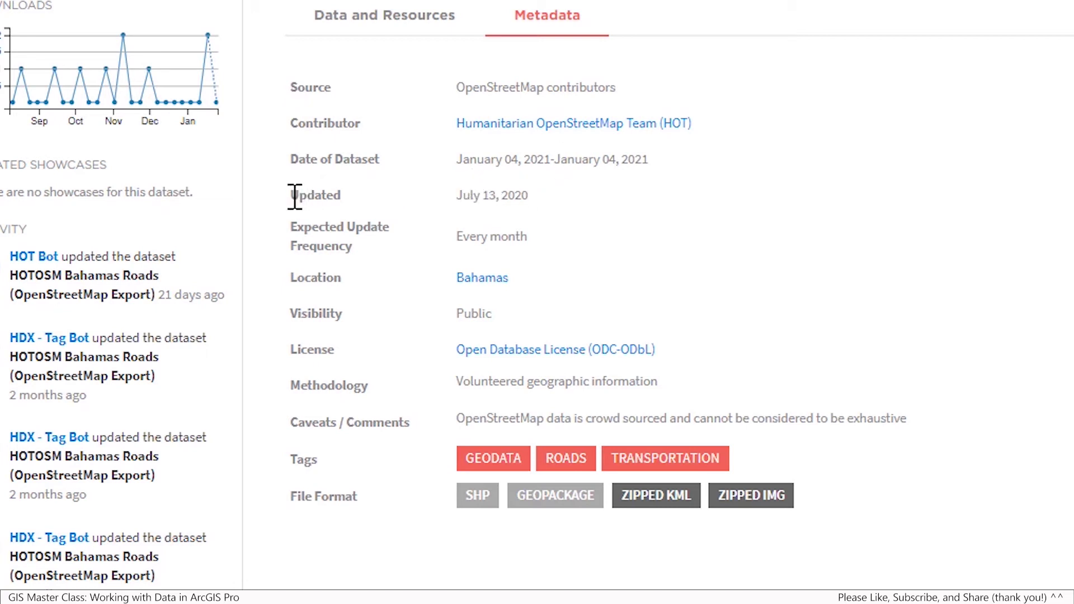
# Highlight the July 13, 2020 update date and volunteered-information methodology in the Roads metadata
pyautogui.moveTo(295, 197); pyautogui.dragTo(339, 196)
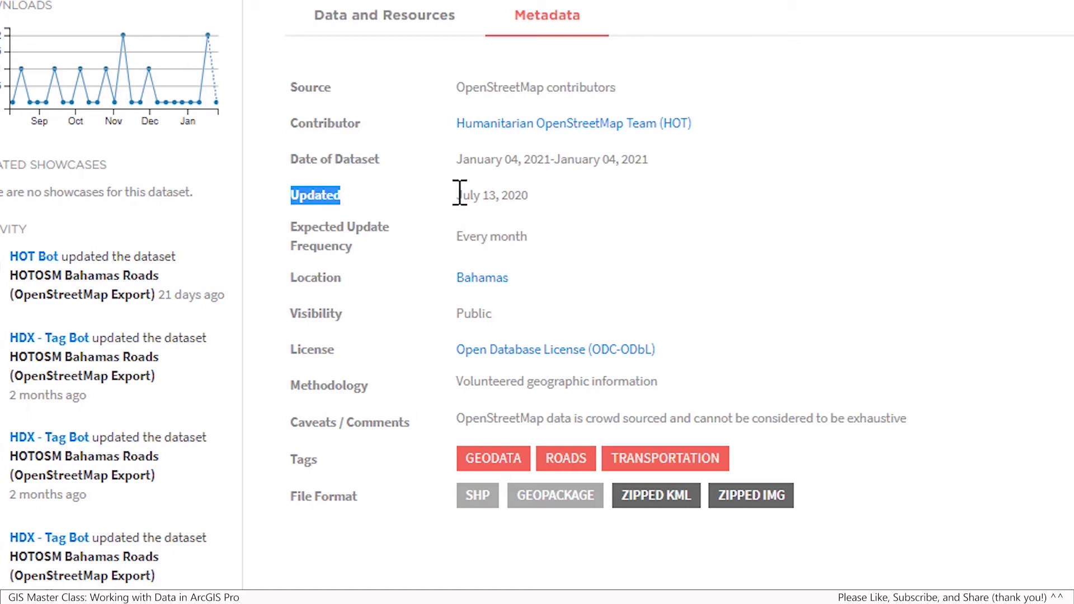
pyautogui.moveTo(459, 194); pyautogui.dragTo(541, 208)
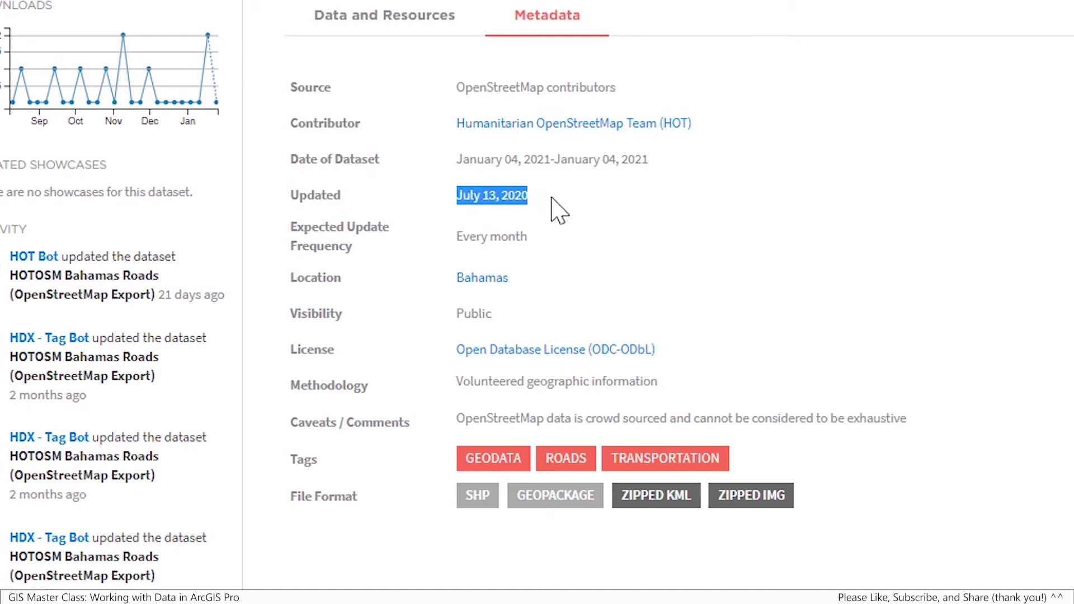
pyautogui.click(552, 199)
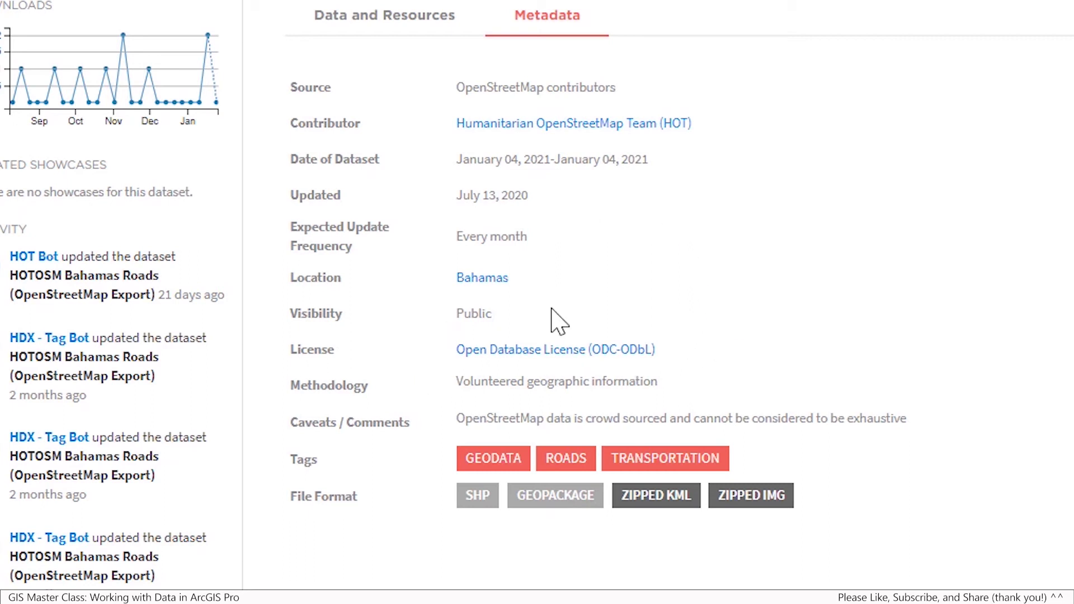
pyautogui.moveTo(457, 381); pyautogui.dragTo(662, 395)
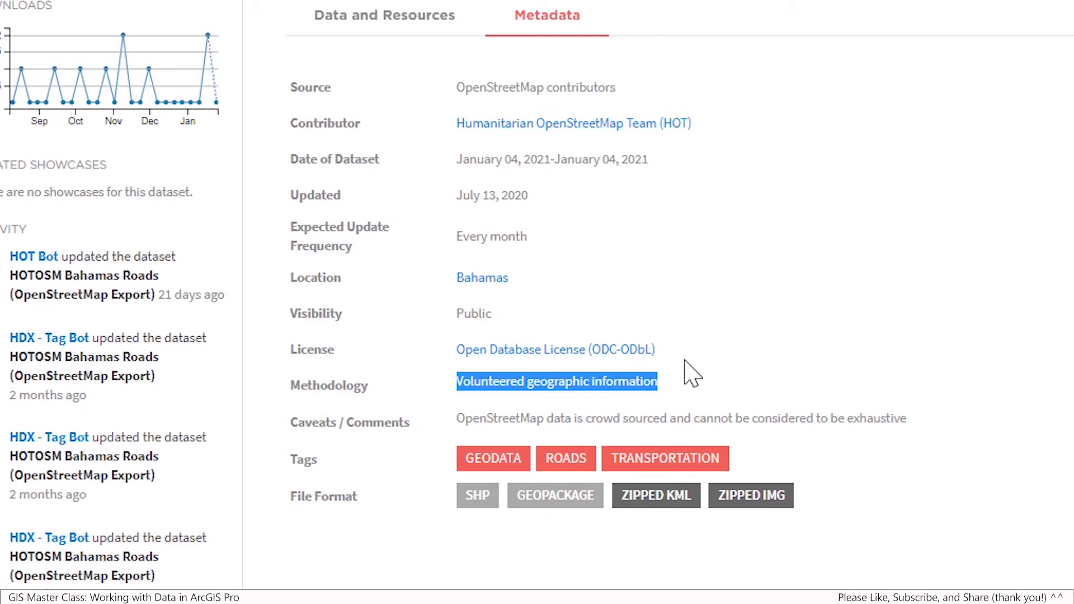
pyautogui.click(692, 390)
pyautogui.scroll(15, 711, 242)
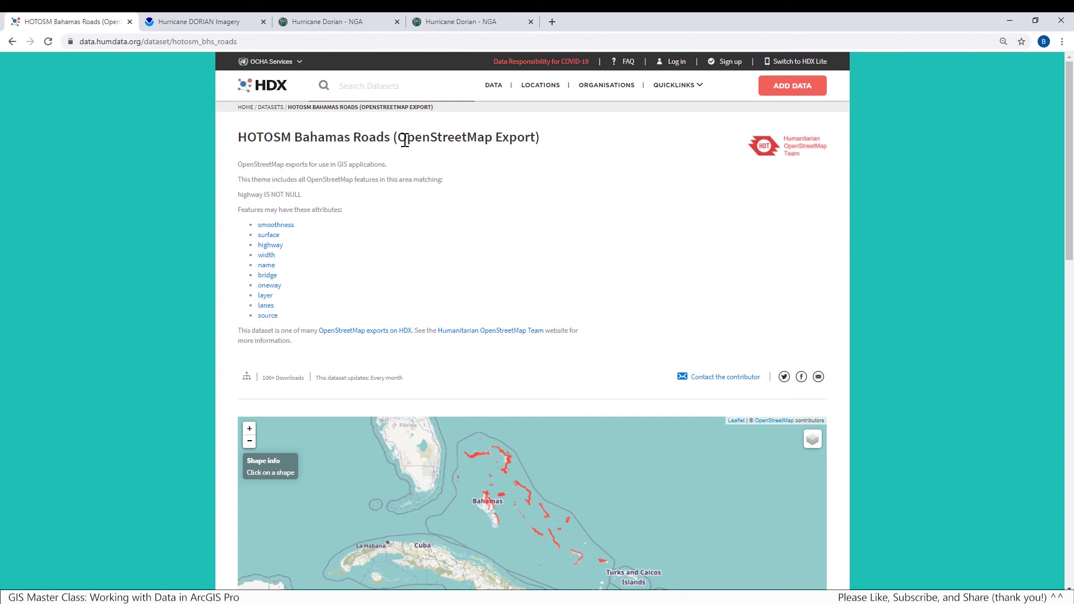
pyautogui.moveTo(407, 138); pyautogui.dragTo(487, 146)
pyautogui.scroll(-1, 598, 366)
pyautogui.scroll(-8, 598, 365)
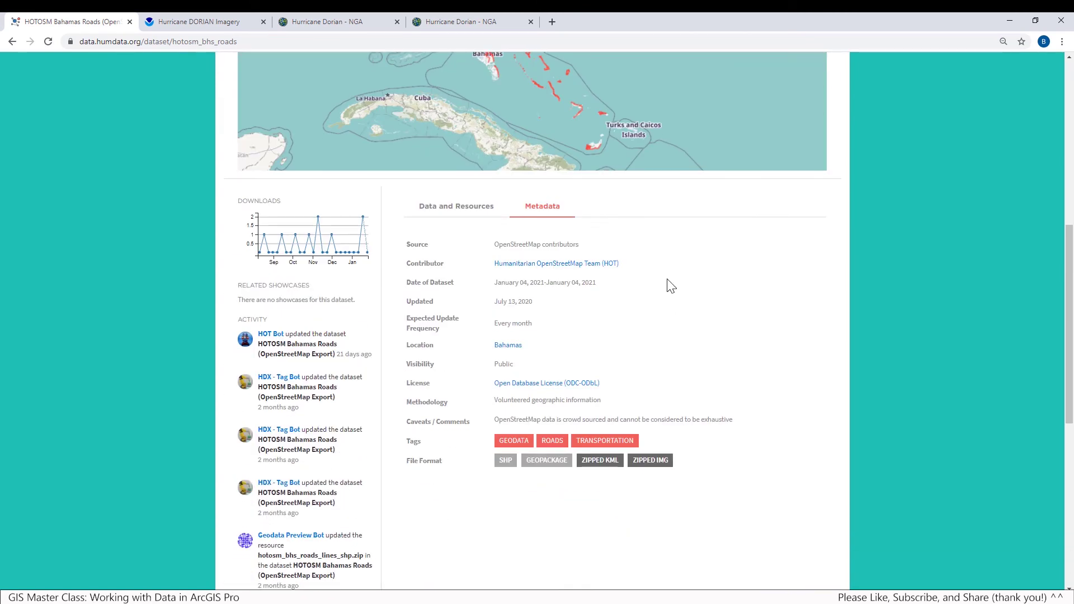
# Save hotosm_bhs_roads_lines_shp.zip from the dataset's download list into C:\temp
pyautogui.click(460, 213)
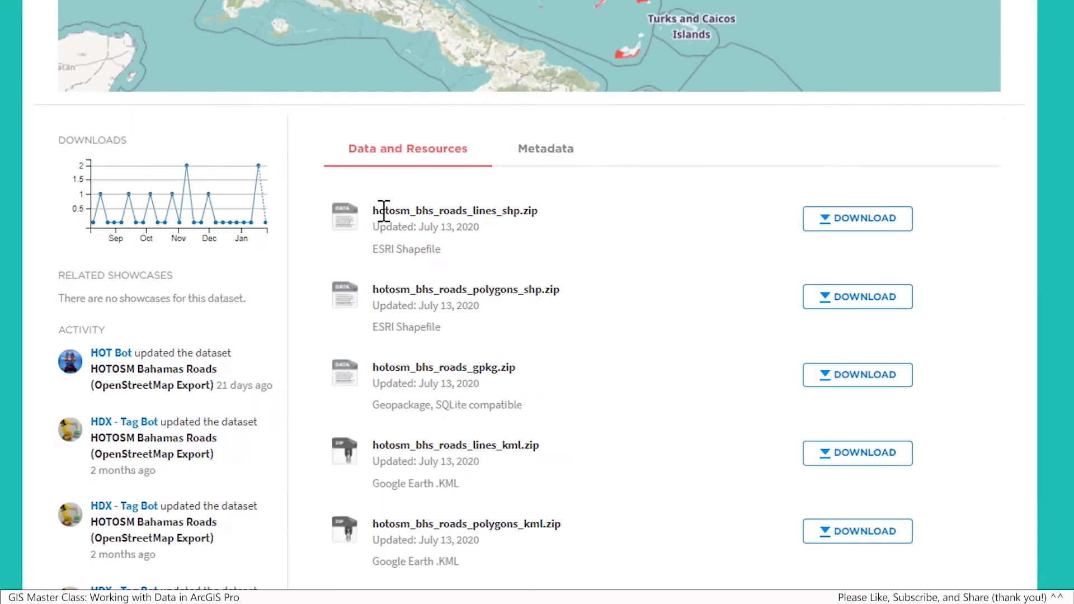
pyautogui.moveTo(435, 247); pyautogui.dragTo(513, 251)
pyautogui.moveTo(489, 196); pyautogui.dragTo(497, 197)
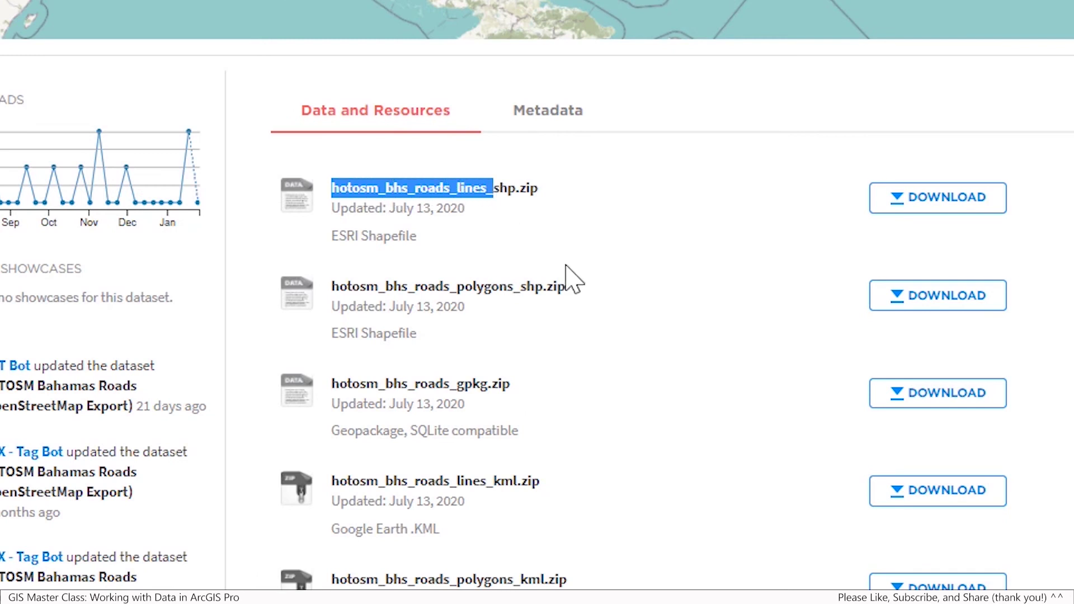
pyautogui.click(709, 172)
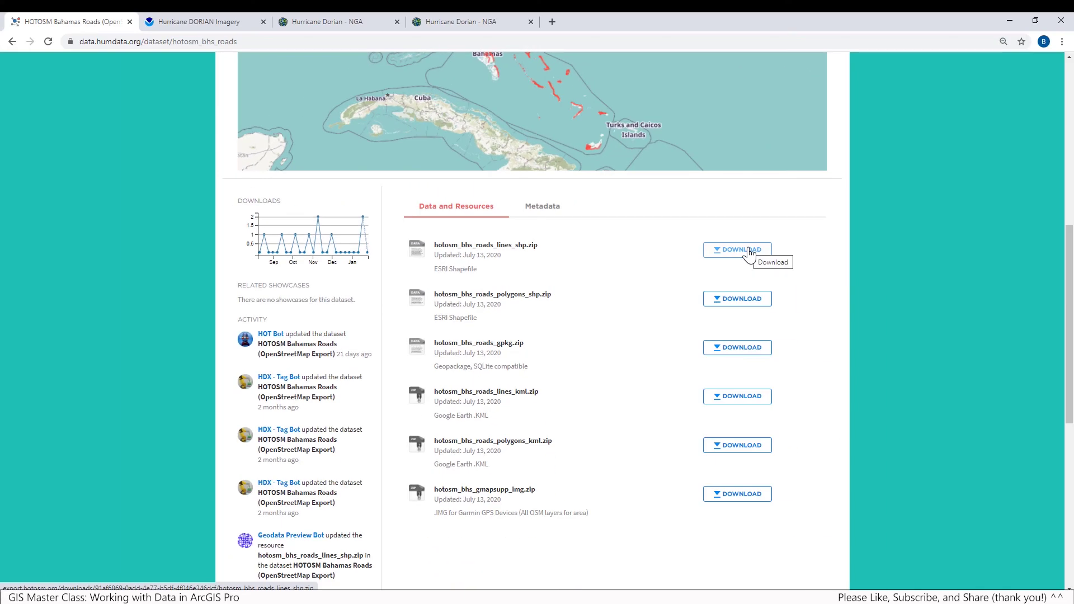
pyautogui.rightClick(748, 255)
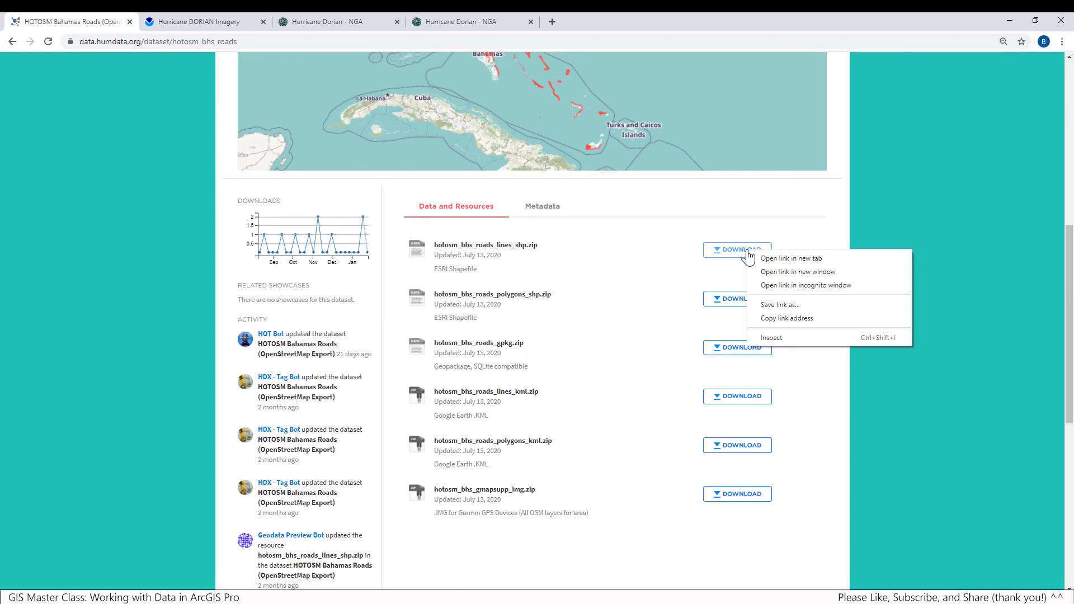
pyautogui.click(781, 306)
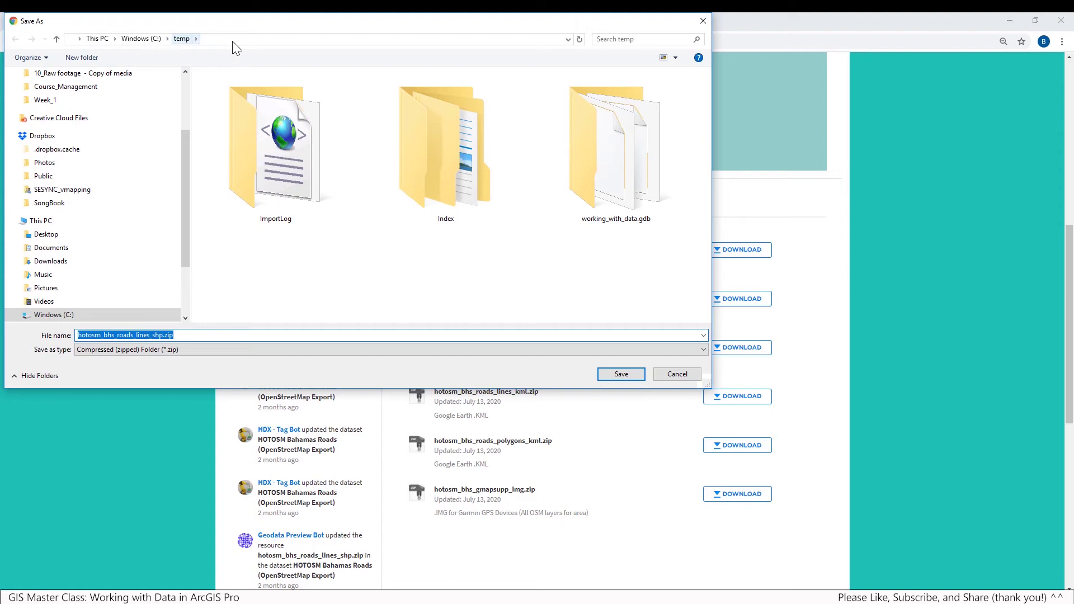
pyautogui.click(631, 377)
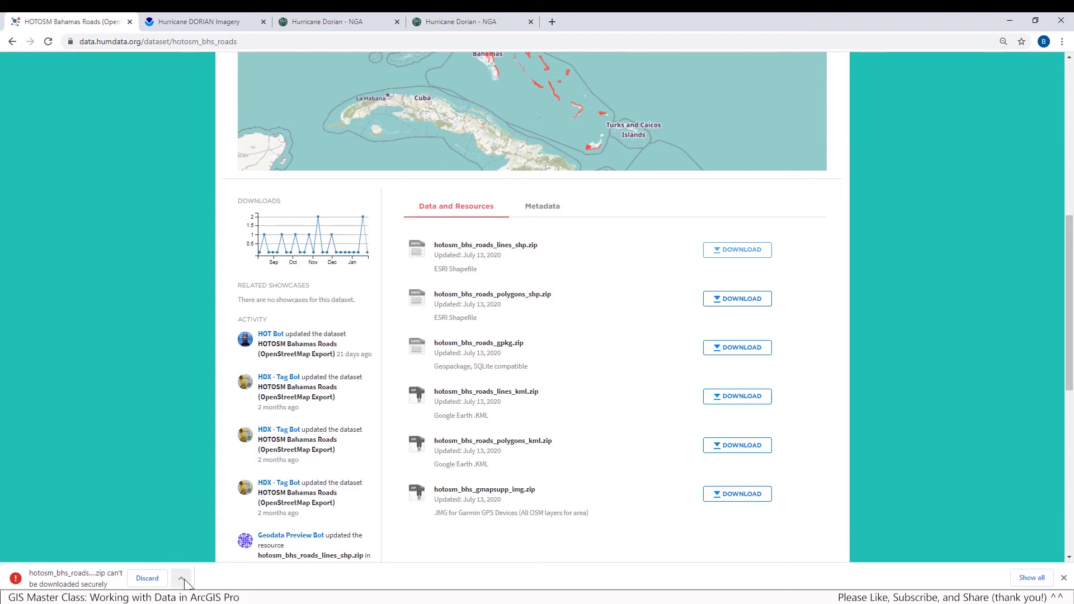
# Keep the flagged roads download and go back to the HOTOSM Bahamas Buildings dataset page
pyautogui.click(182, 579)
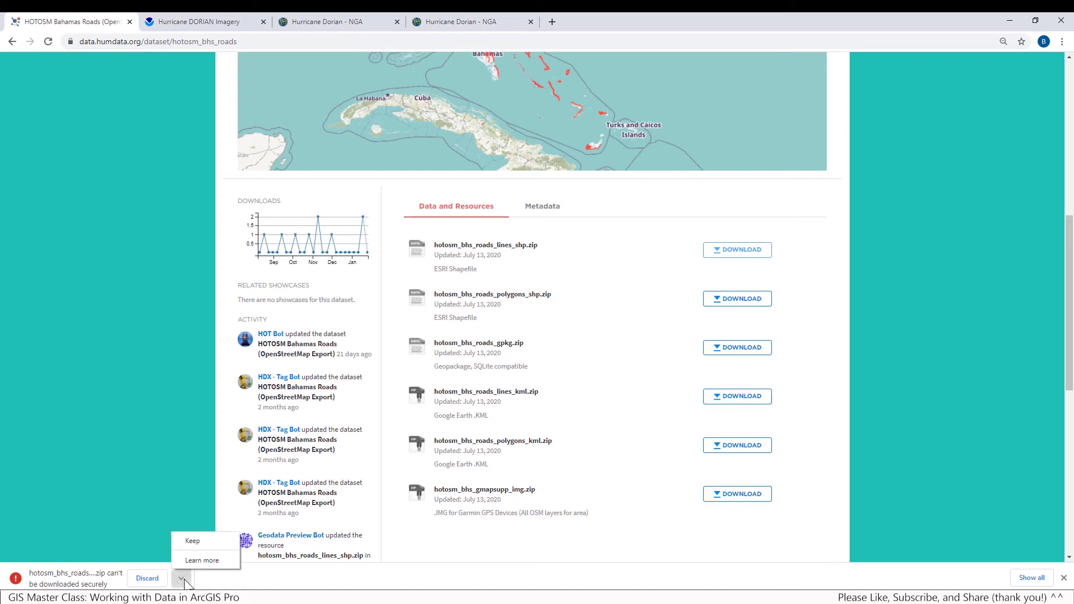
pyautogui.click(190, 542)
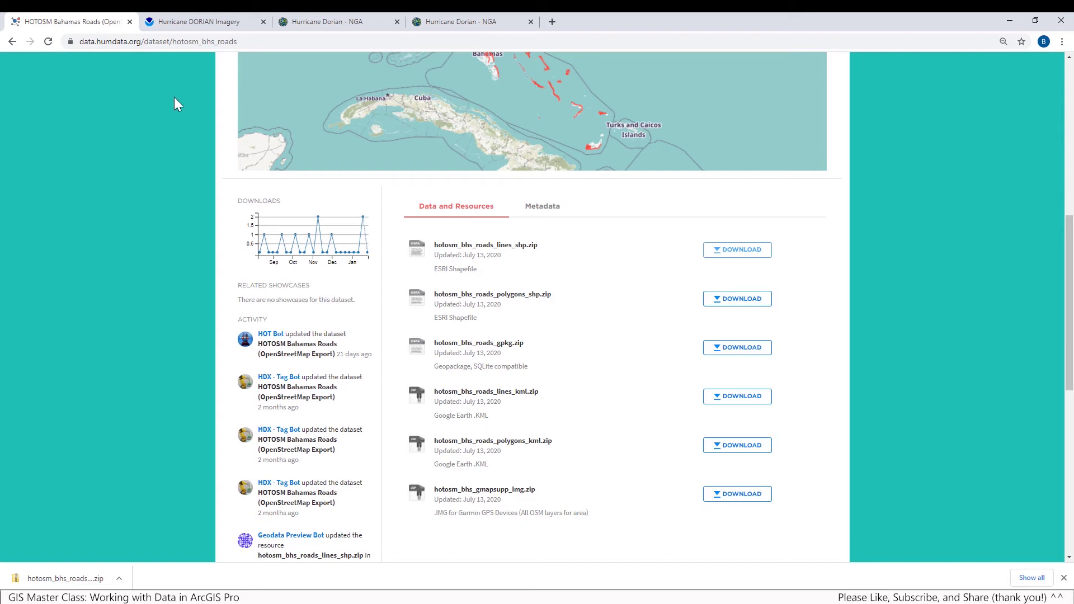
pyautogui.click(11, 41)
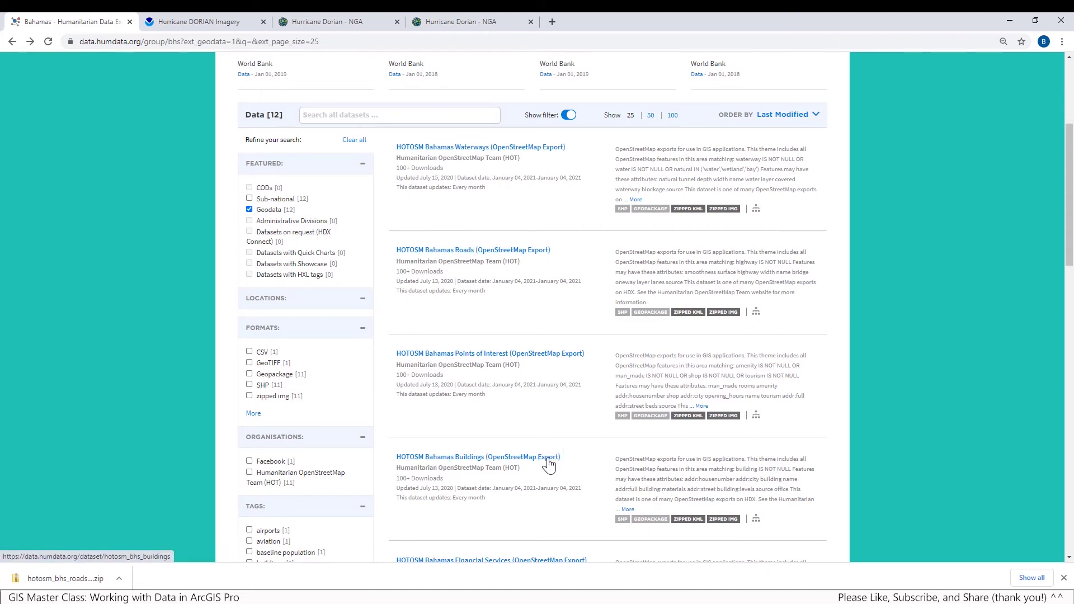
pyautogui.click(549, 465)
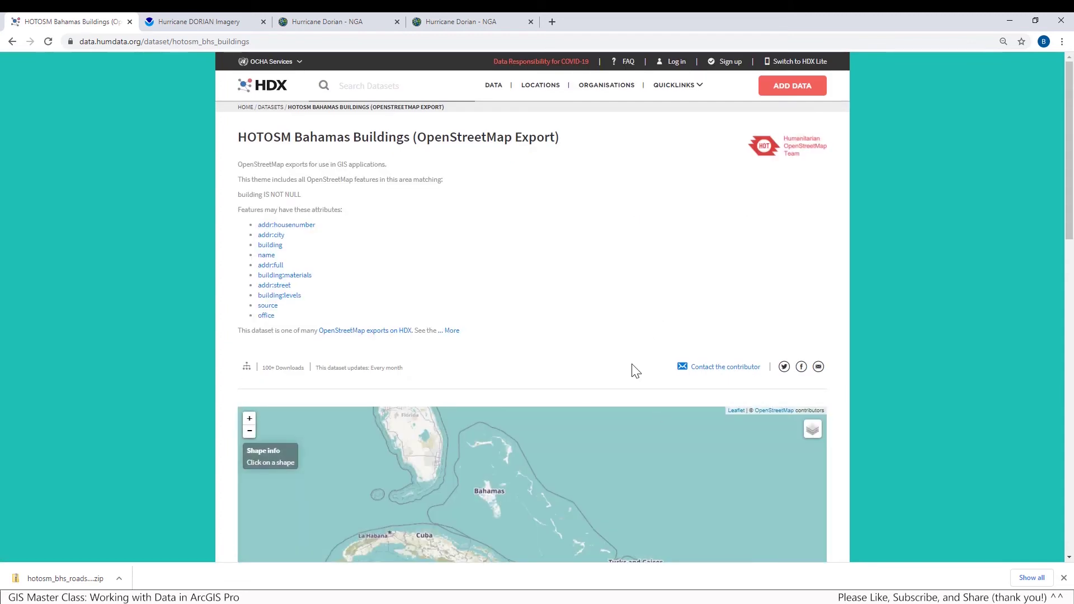
# Save hotosm_bhs_buildings_polygons_shp.zip into C:\temp and keep the flagged download
pyautogui.scroll(-6, 643, 339)
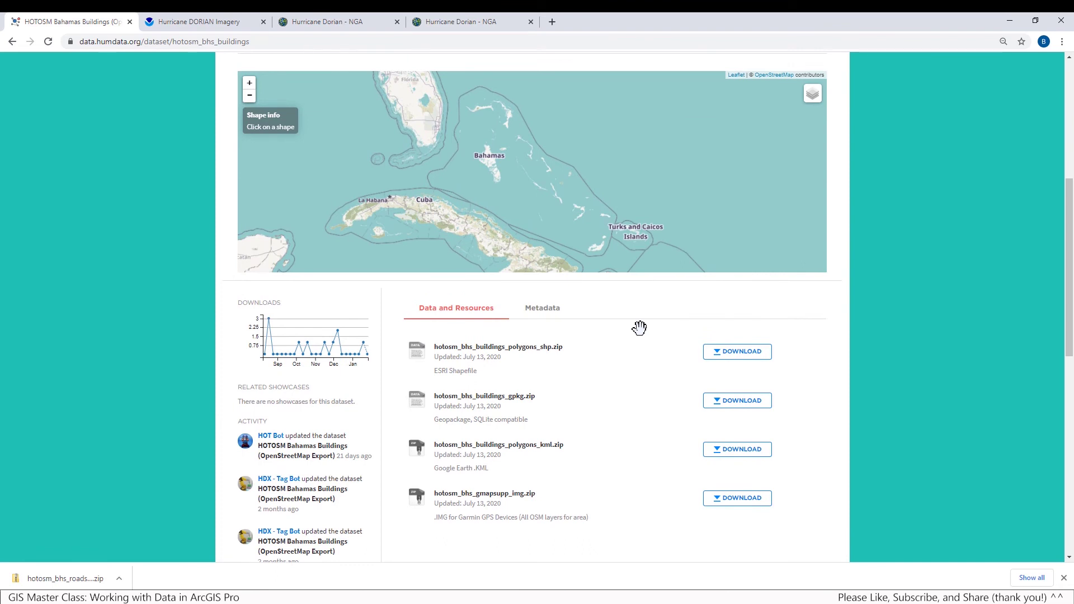
pyautogui.rightClick(738, 354)
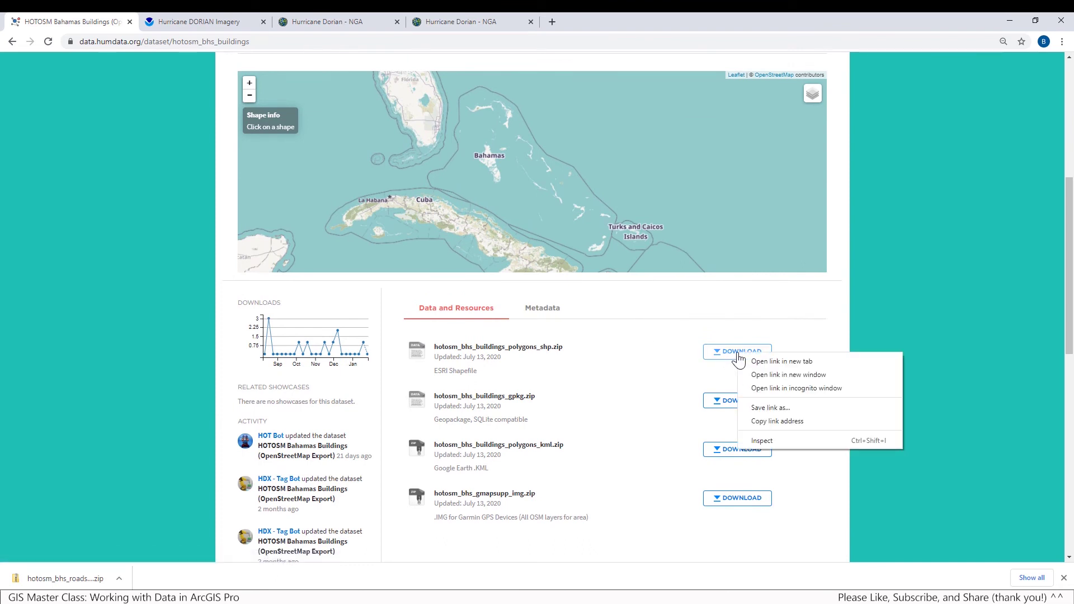
pyautogui.click(767, 408)
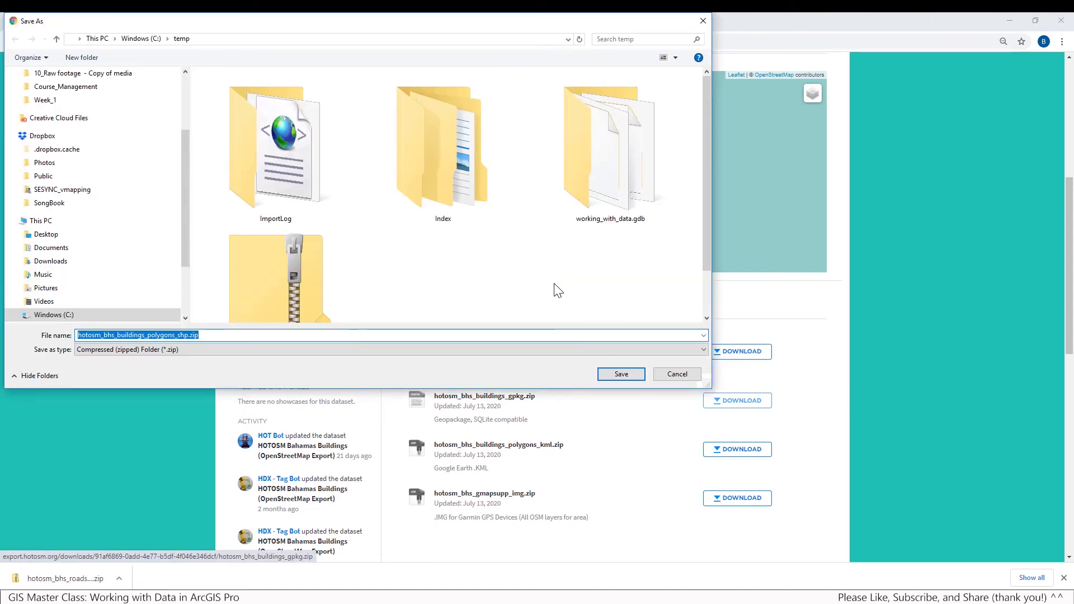
pyautogui.click(627, 375)
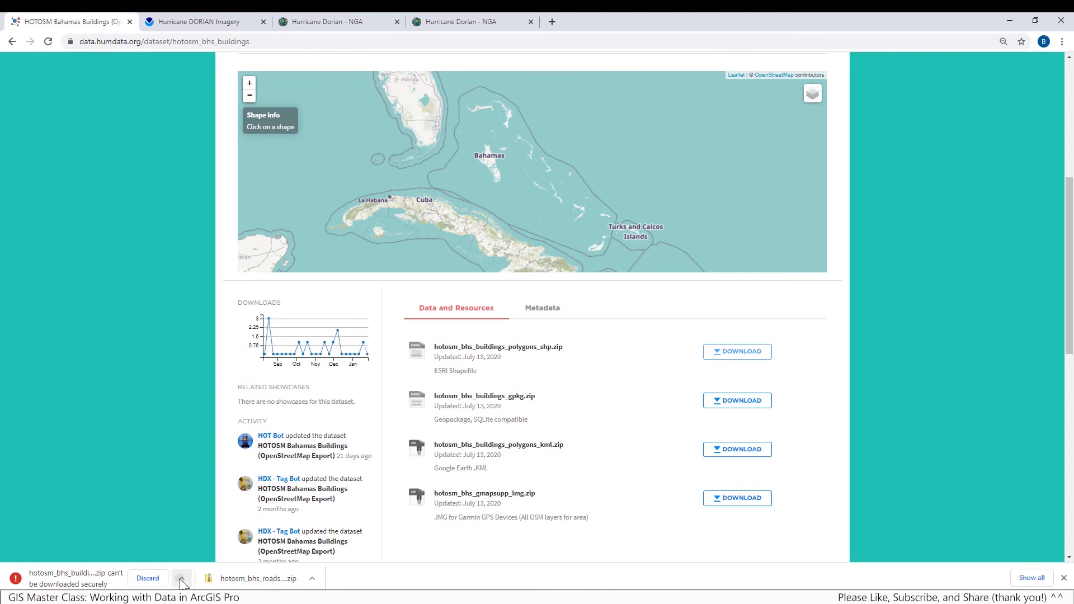
pyautogui.click(182, 580)
pyautogui.click(193, 546)
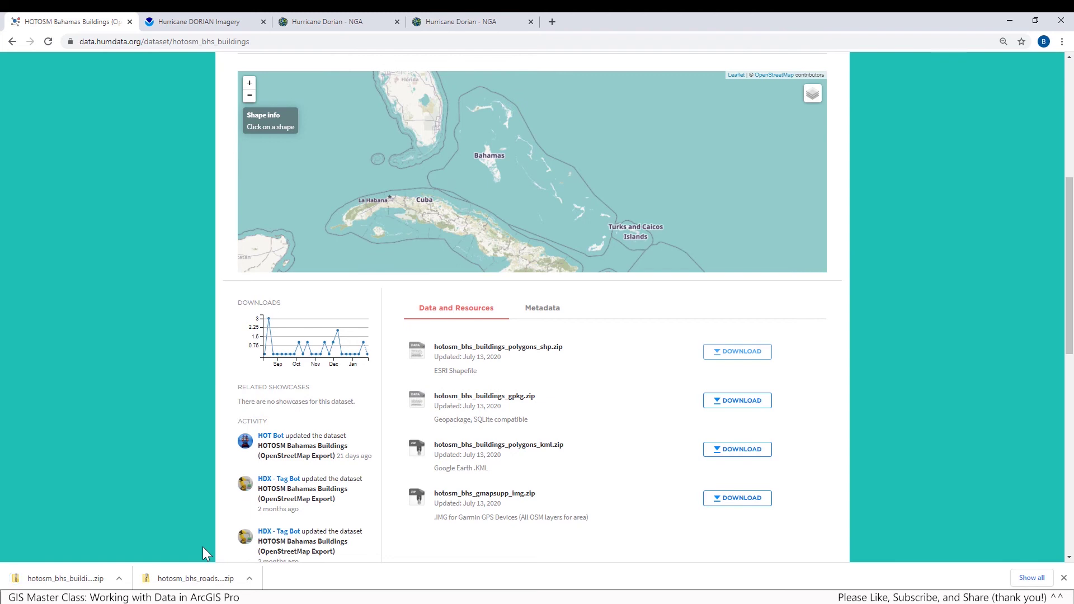
pyautogui.click(190, 579)
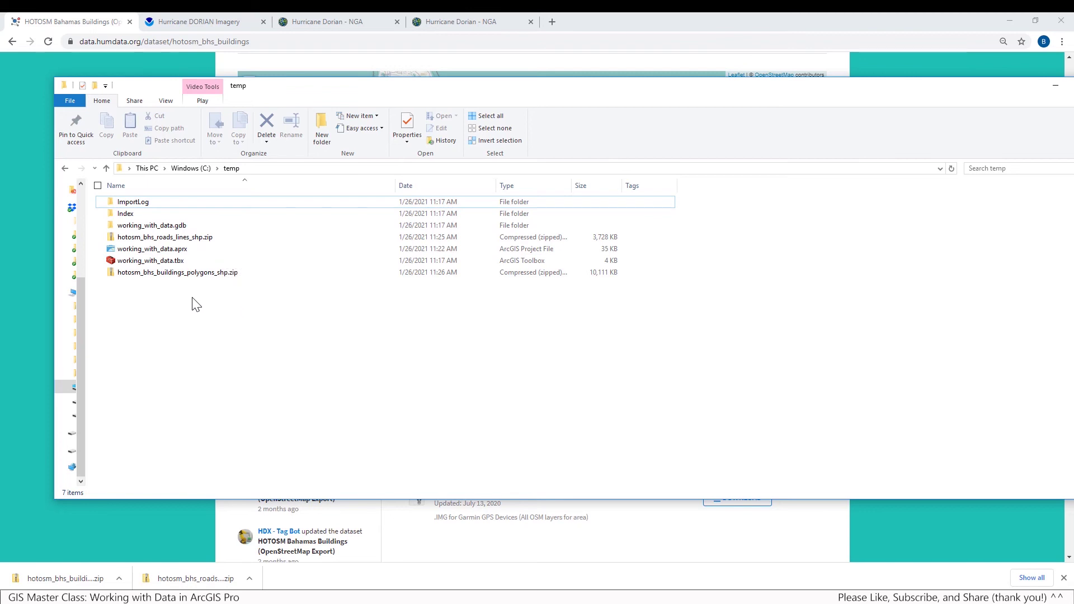
# Extract the buildings and roads zips in C:\temp into their own folders with 7-Zip
pyautogui.click(264, 169)
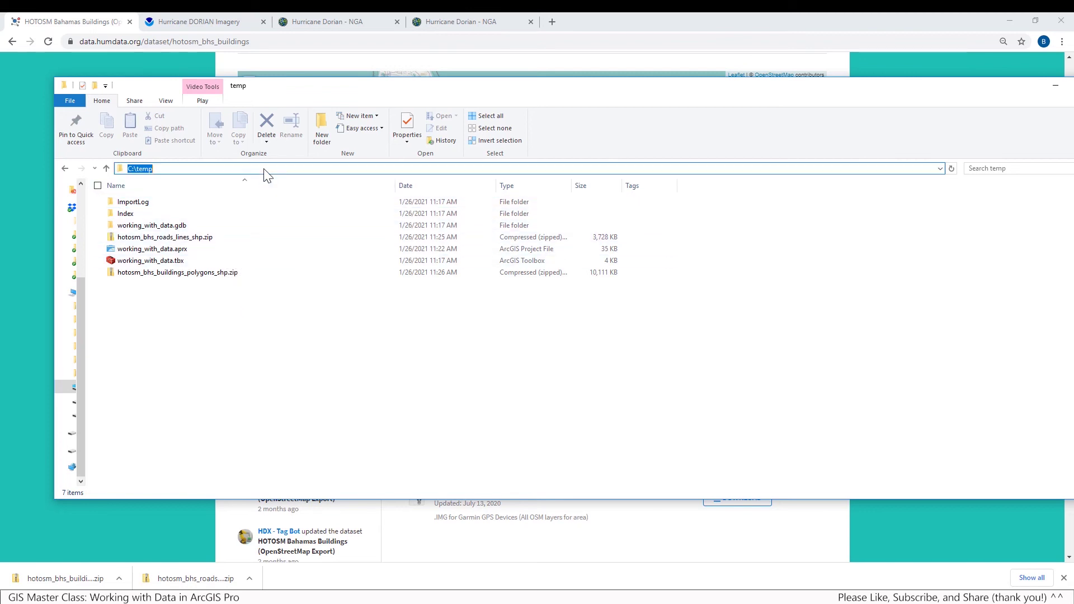
pyautogui.click(255, 298)
pyautogui.click(215, 272)
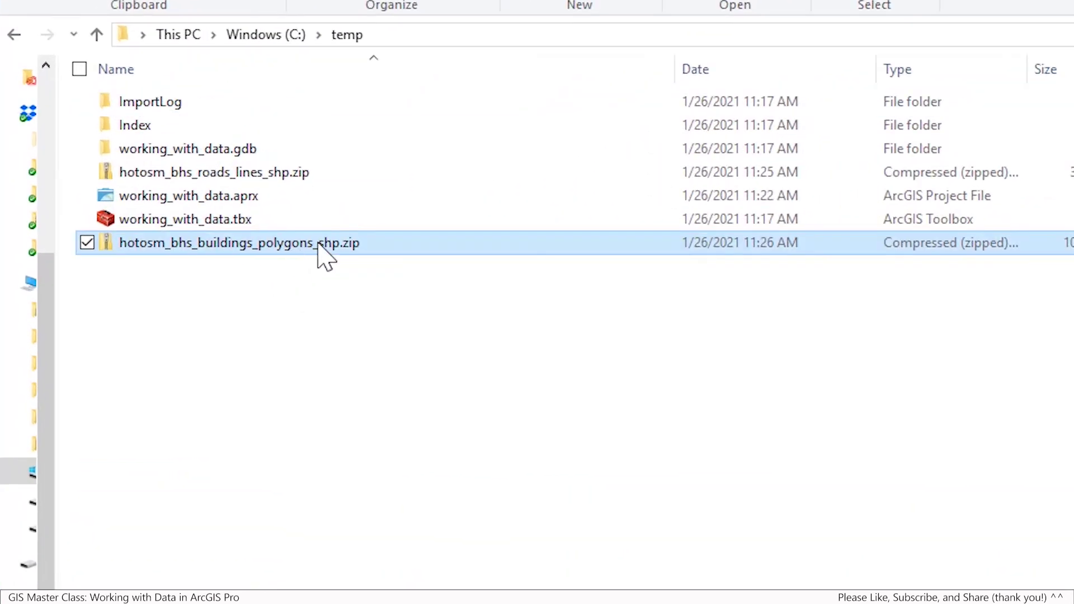
pyautogui.rightClick(319, 244)
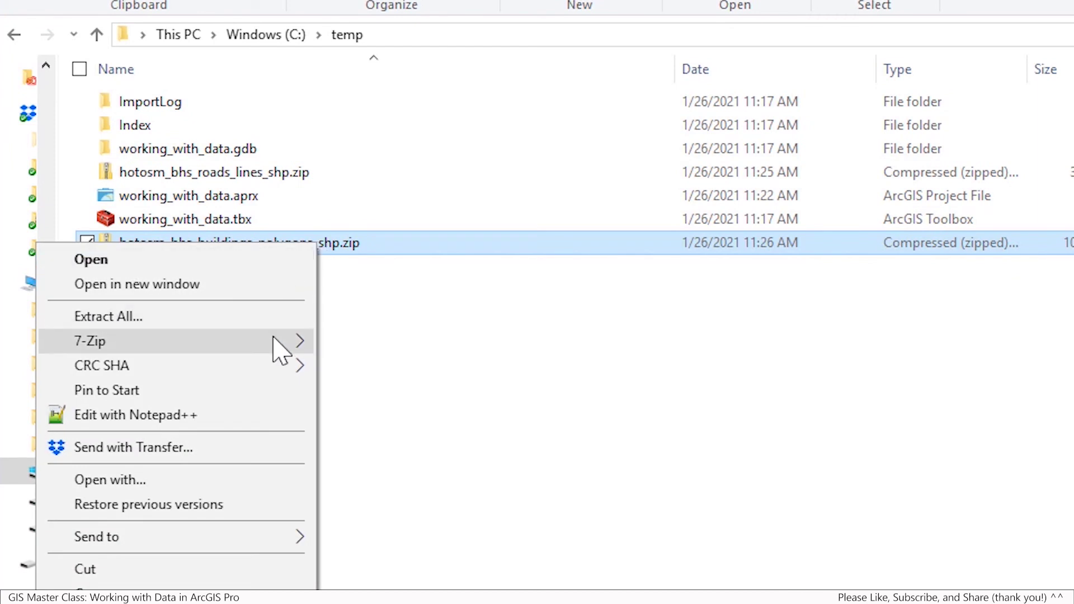
pyautogui.moveTo(278, 349)
pyautogui.click(535, 445)
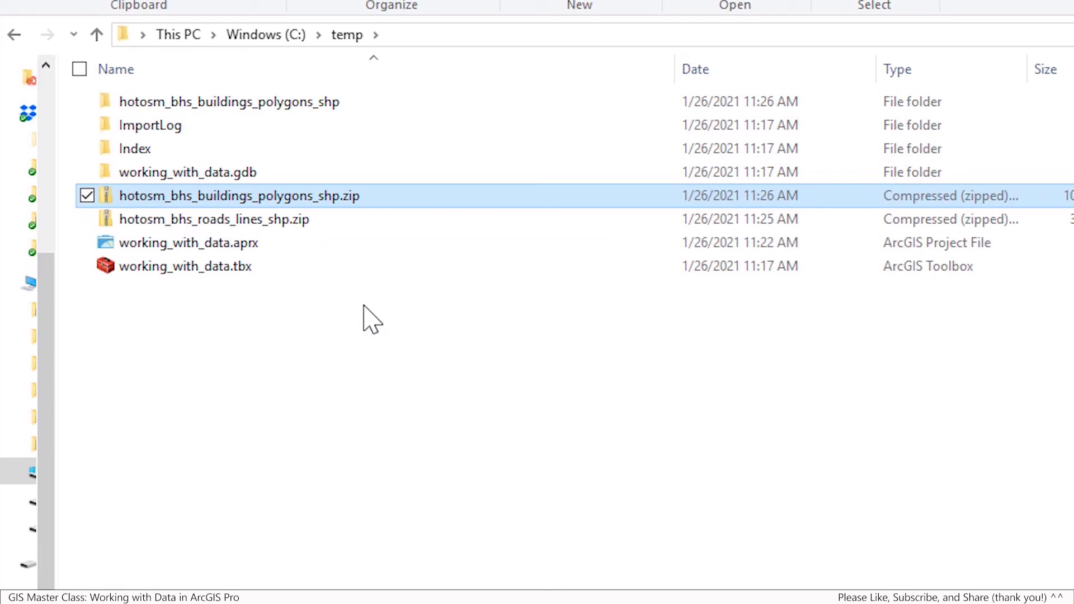
pyautogui.rightClick(270, 223)
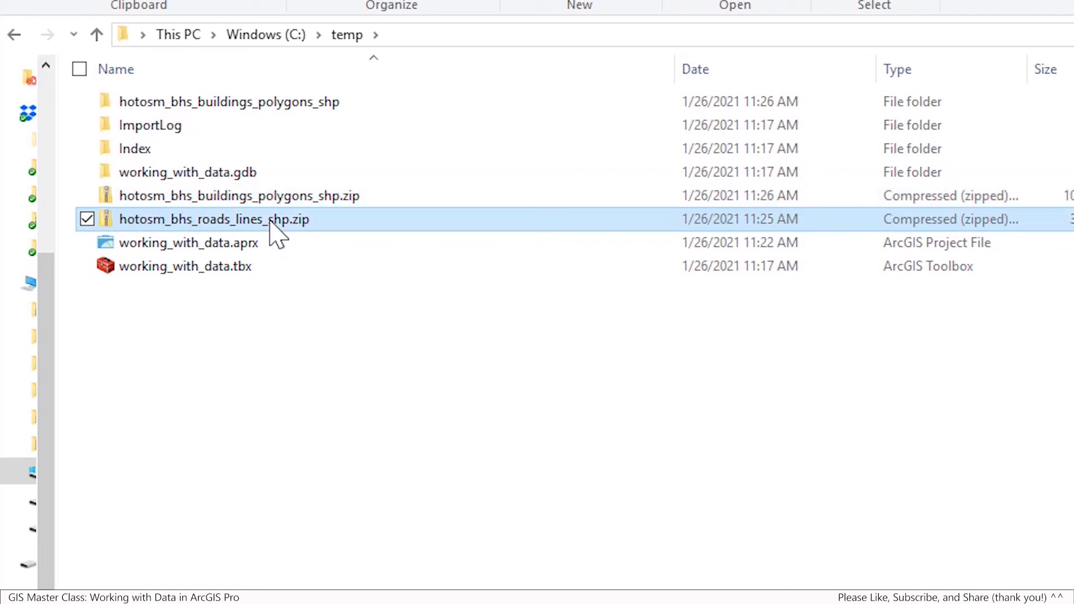
pyautogui.moveTo(223, 336)
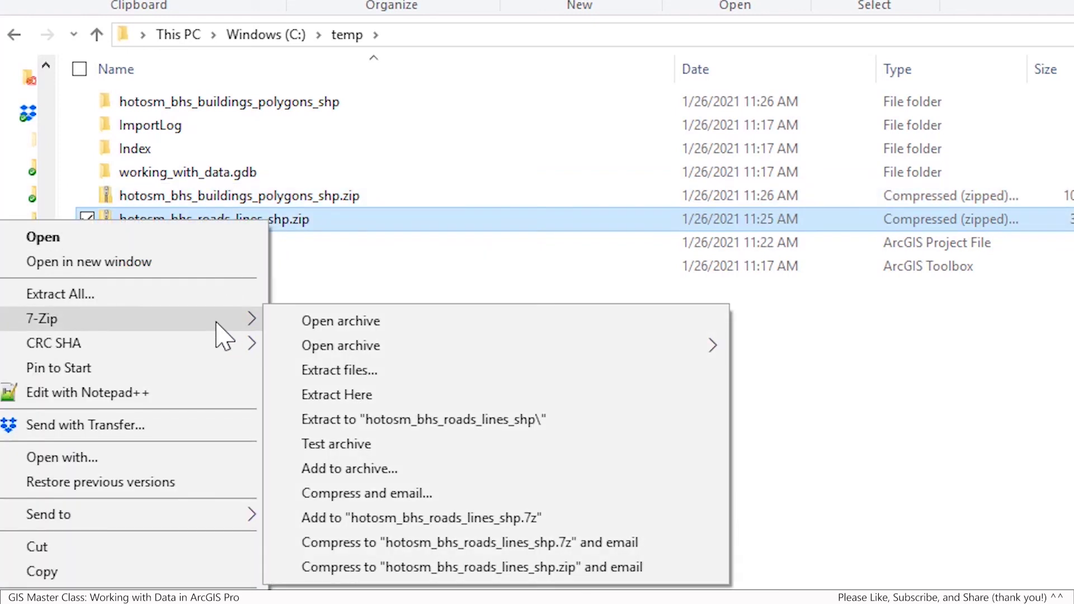
pyautogui.click(416, 411)
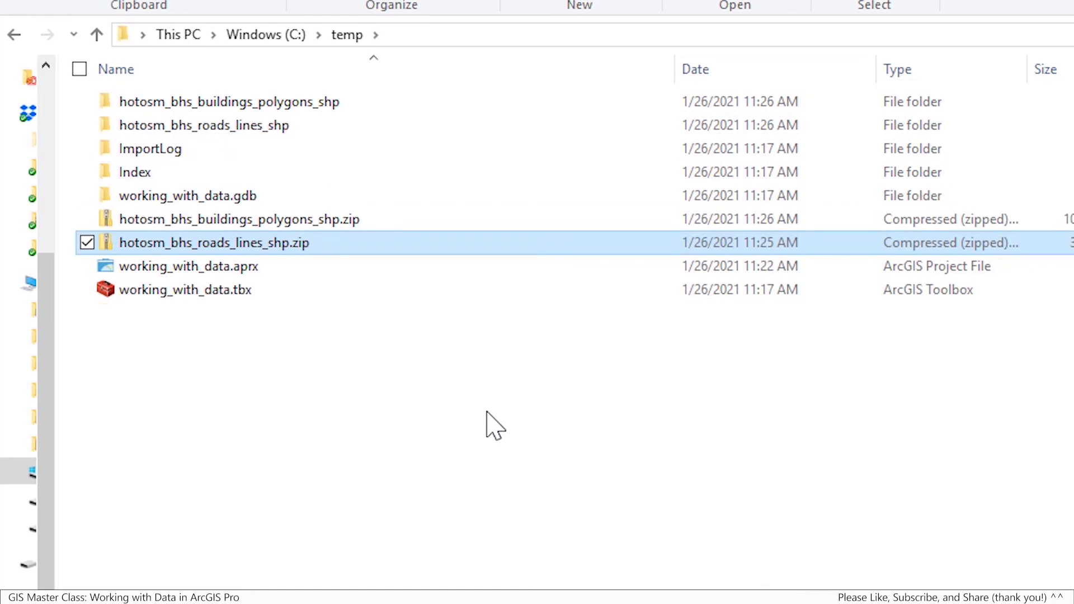
# Check the extracted buildings folder's files, then open the hotosm_bhs_roads_lines_shp folder
pyautogui.doubleClick(300, 110)
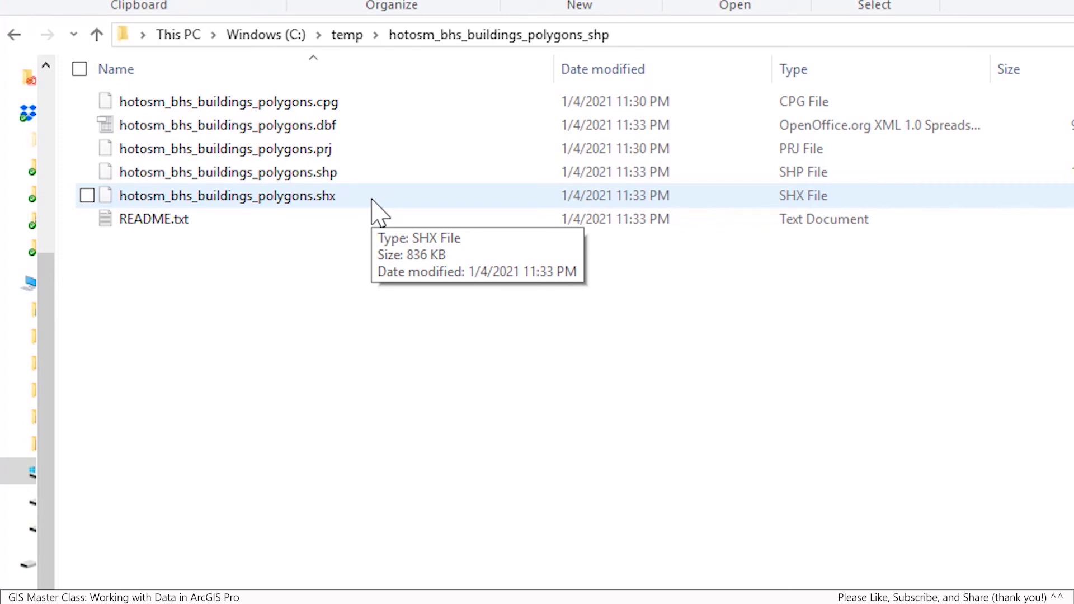
pyautogui.moveTo(371, 198); pyautogui.dragTo(336, 107)
pyautogui.click(286, 287)
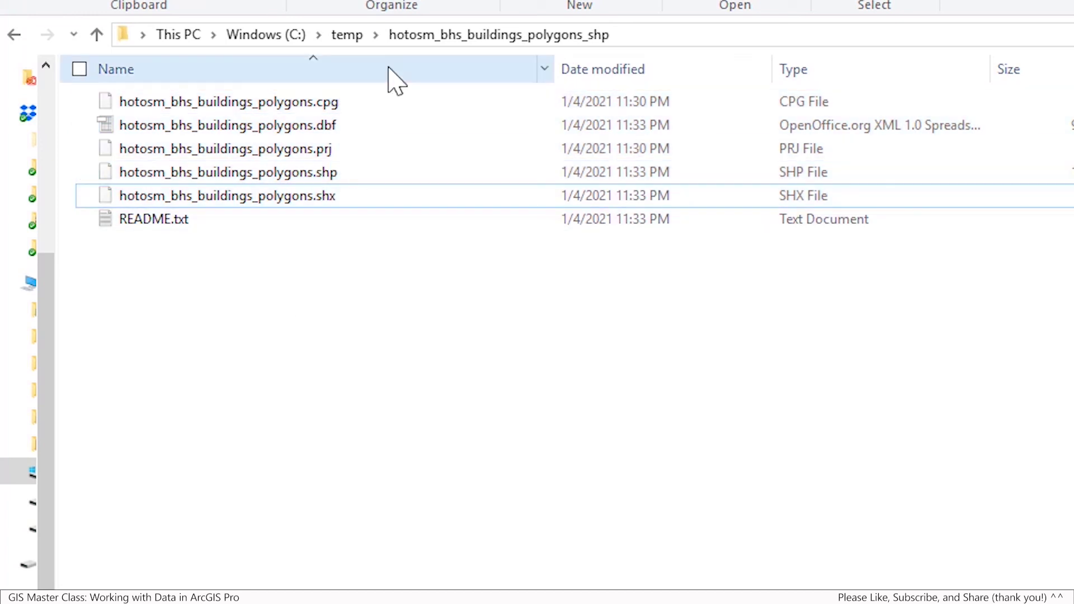
pyautogui.click(346, 36)
pyautogui.doubleClick(286, 134)
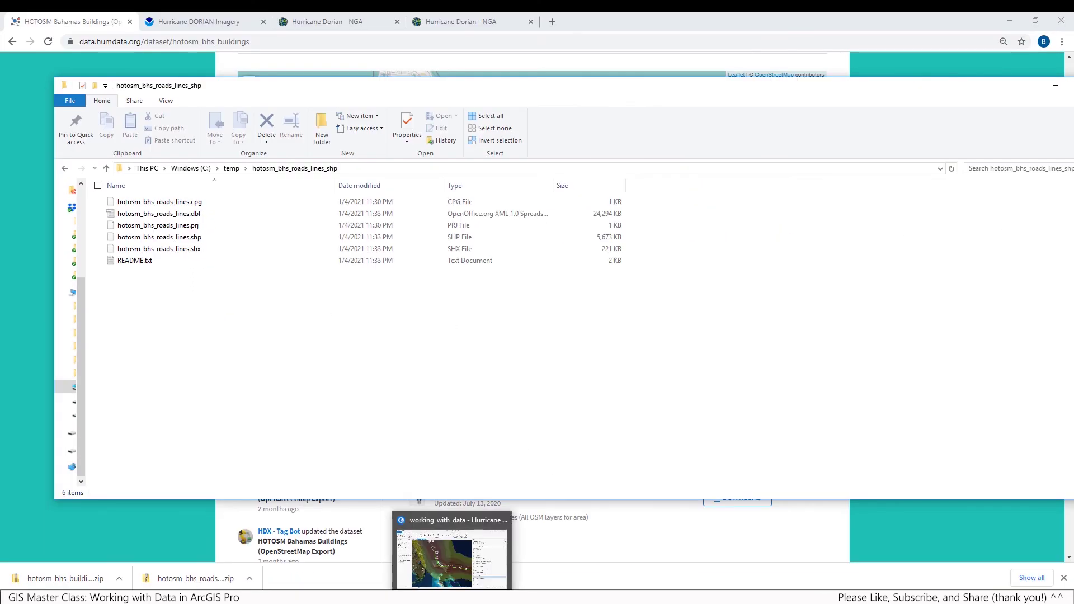
# Show the Topographic basemap, zoom toward Great Abaco, hide it again, and save the project
pyautogui.click(456, 542)
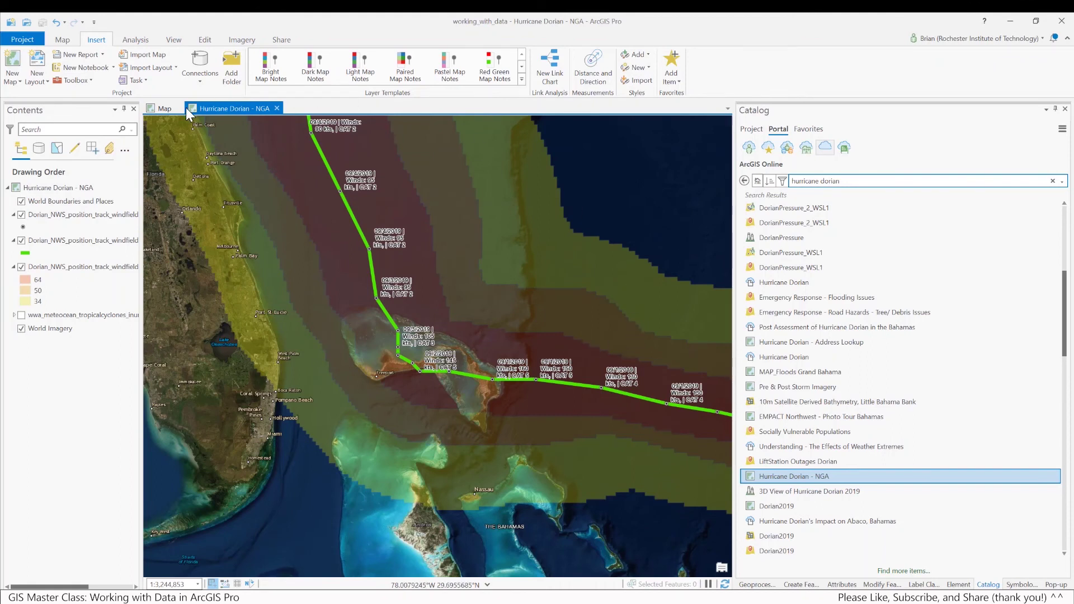
pyautogui.click(167, 109)
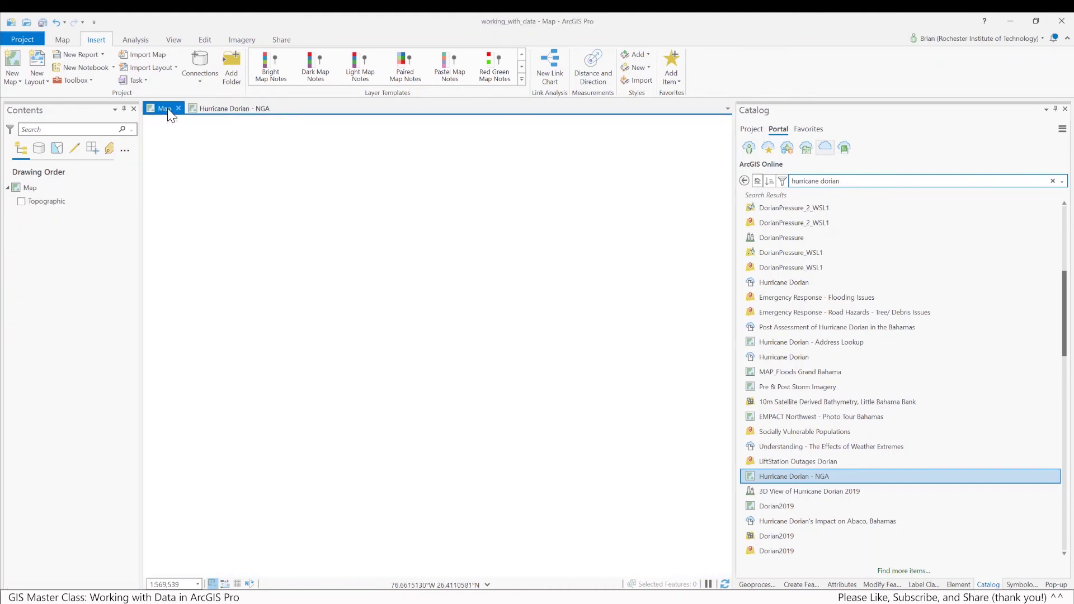
pyautogui.click(20, 202)
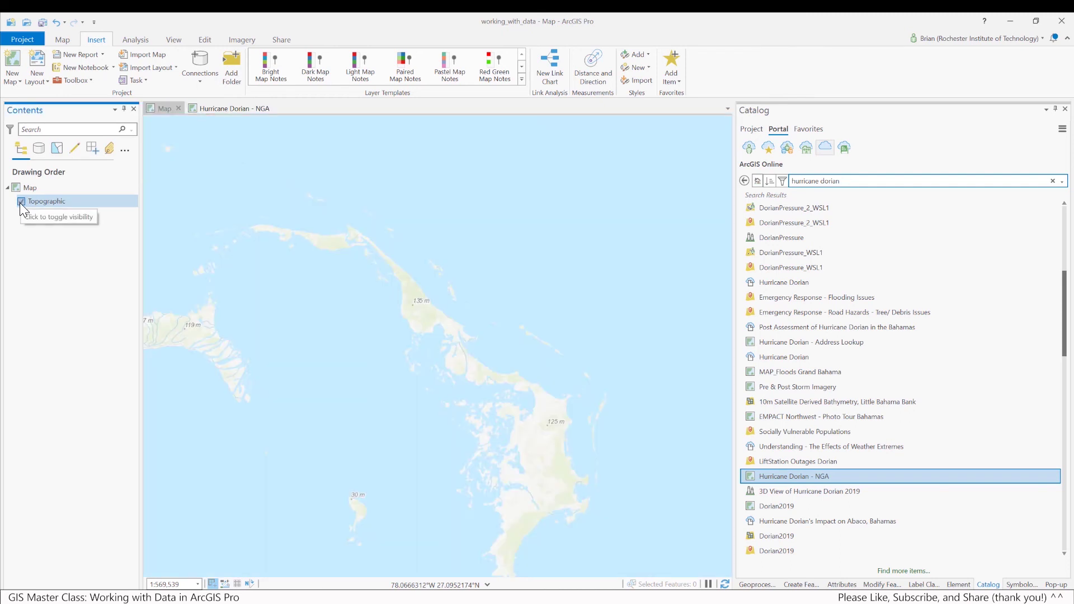
pyautogui.scroll(4, 441, 312)
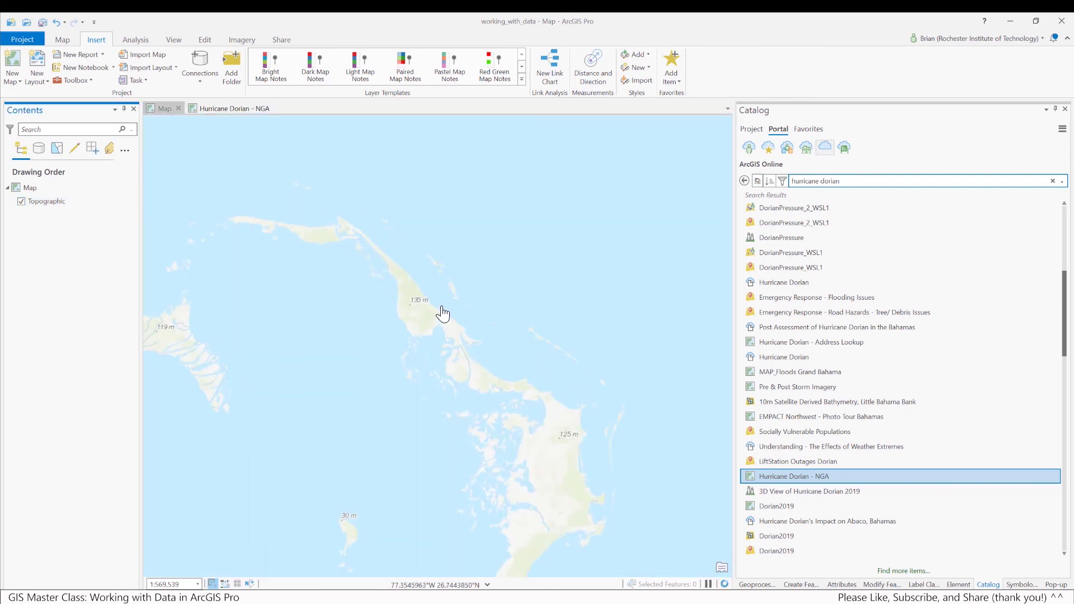
pyautogui.scroll(1, 401, 317)
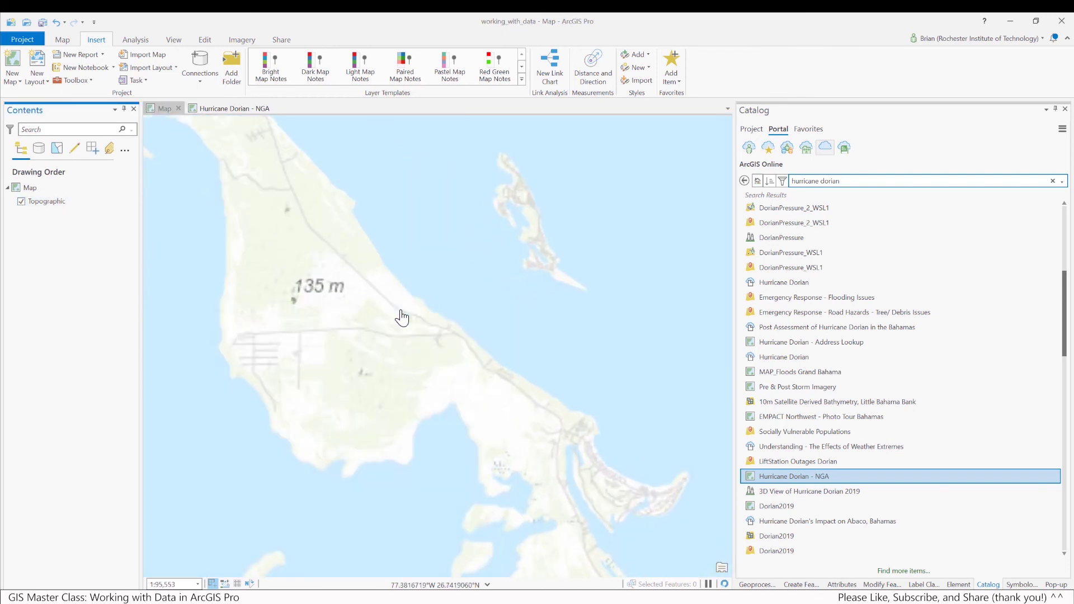
pyautogui.scroll(1, 537, 397)
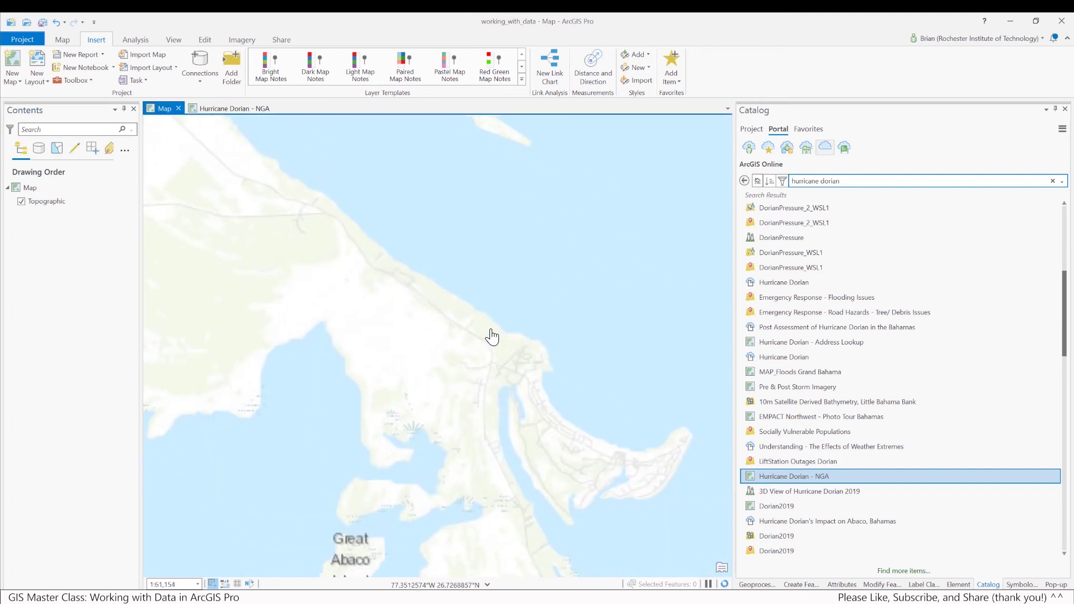
pyautogui.scroll(1, 492, 302)
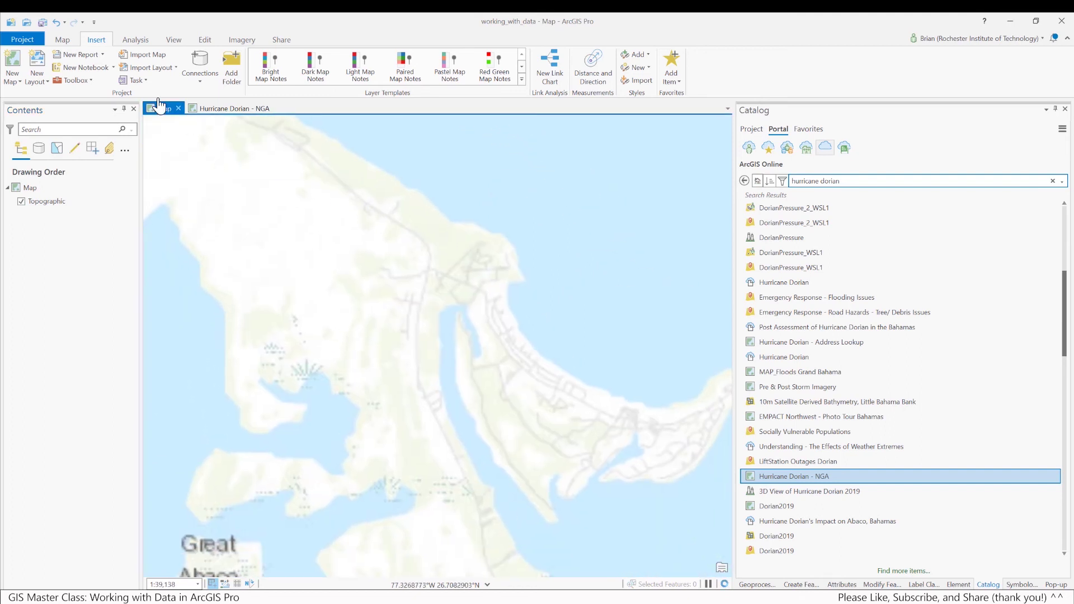
pyautogui.click(21, 201)
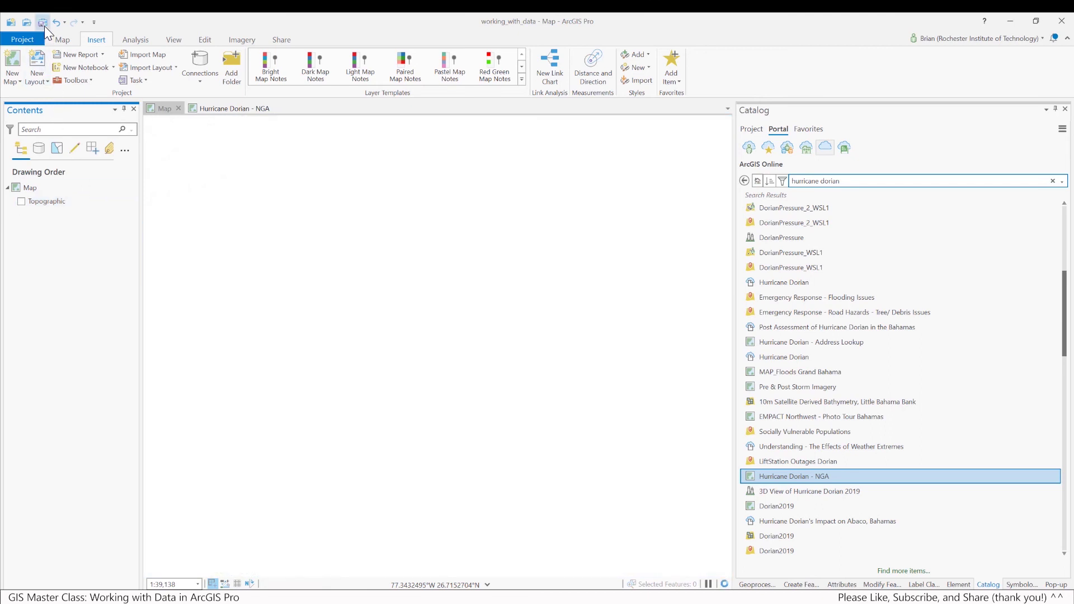
pyautogui.click(44, 26)
# In Catalog's Project tab, expand Folders > temp and refresh its contents
pyautogui.click(751, 129)
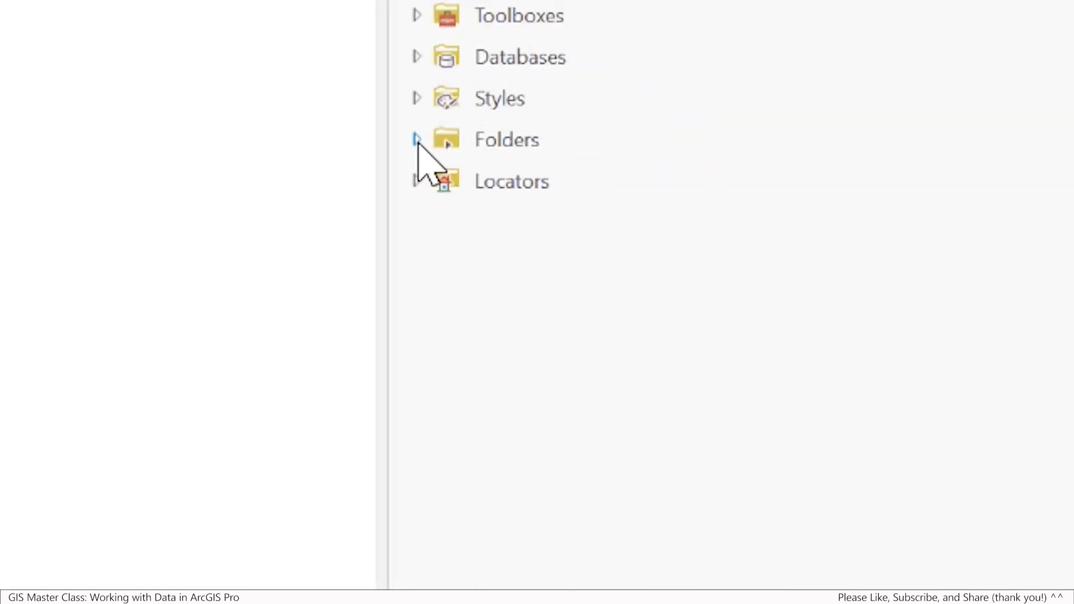
pyautogui.click(417, 140)
pyautogui.click(487, 183)
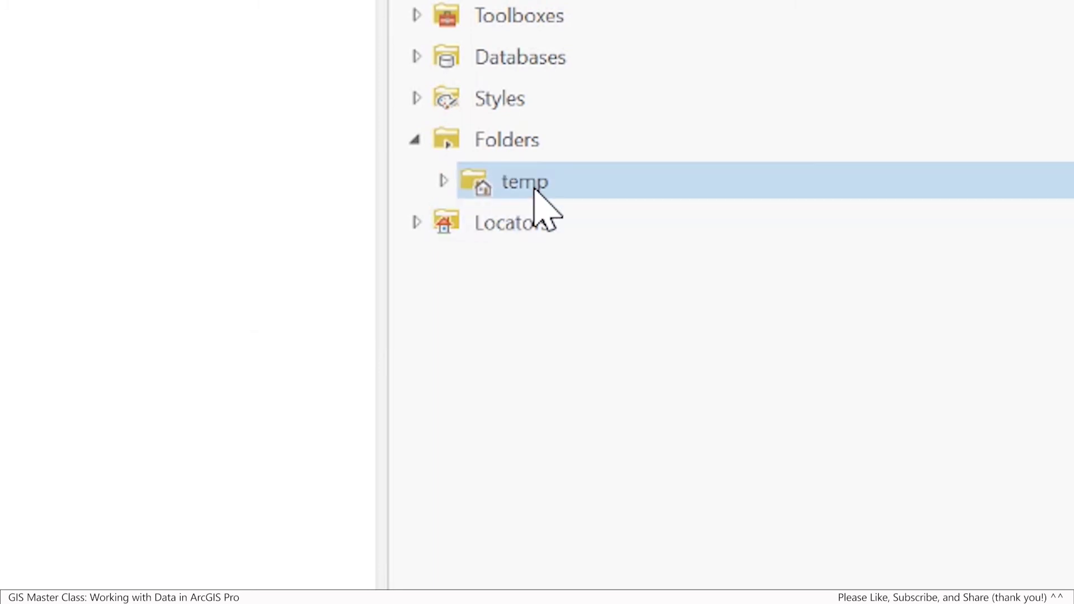
pyautogui.click(444, 181)
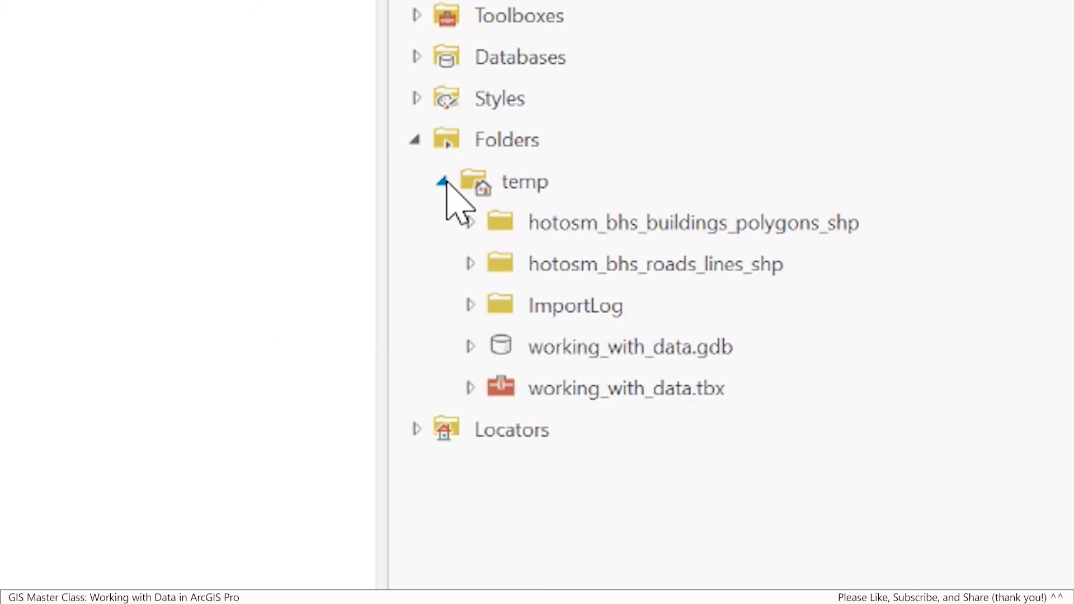
pyautogui.click(606, 222)
pyautogui.click(620, 260)
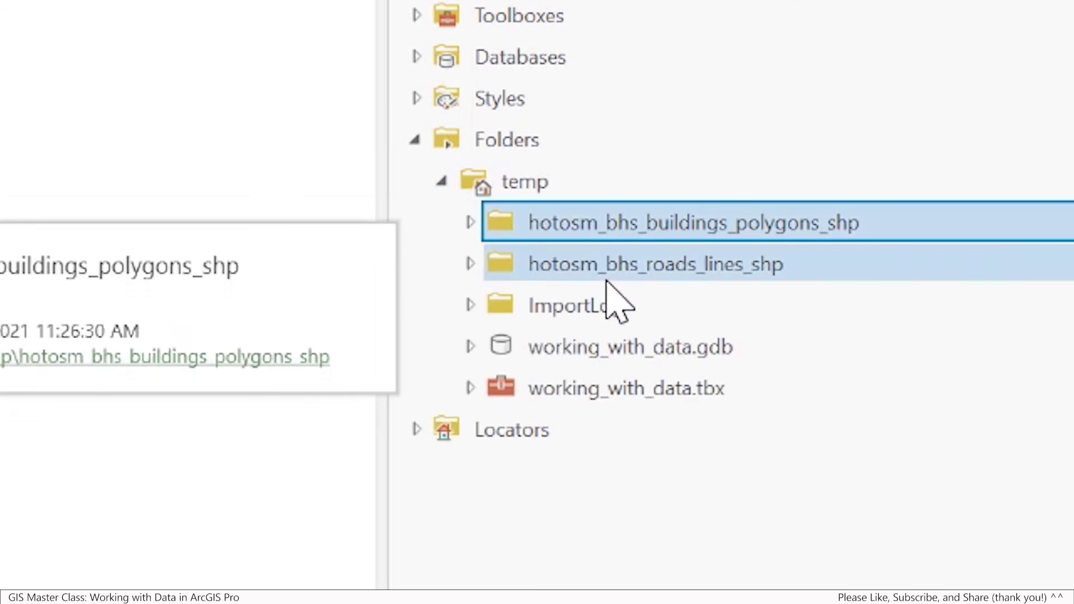
pyautogui.click(573, 224)
pyautogui.click(527, 193)
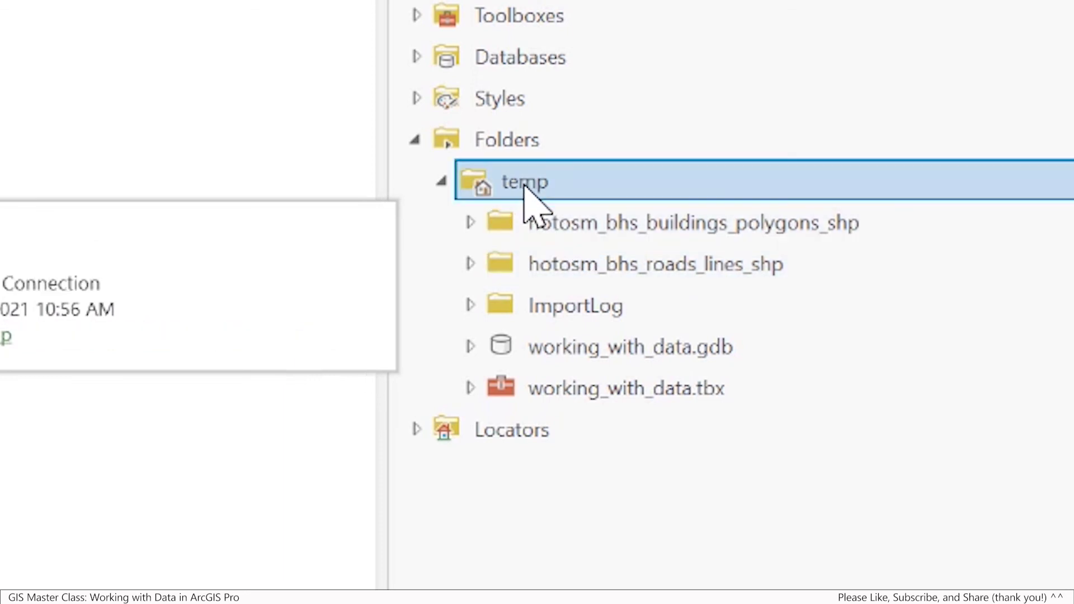
pyautogui.rightClick(584, 182)
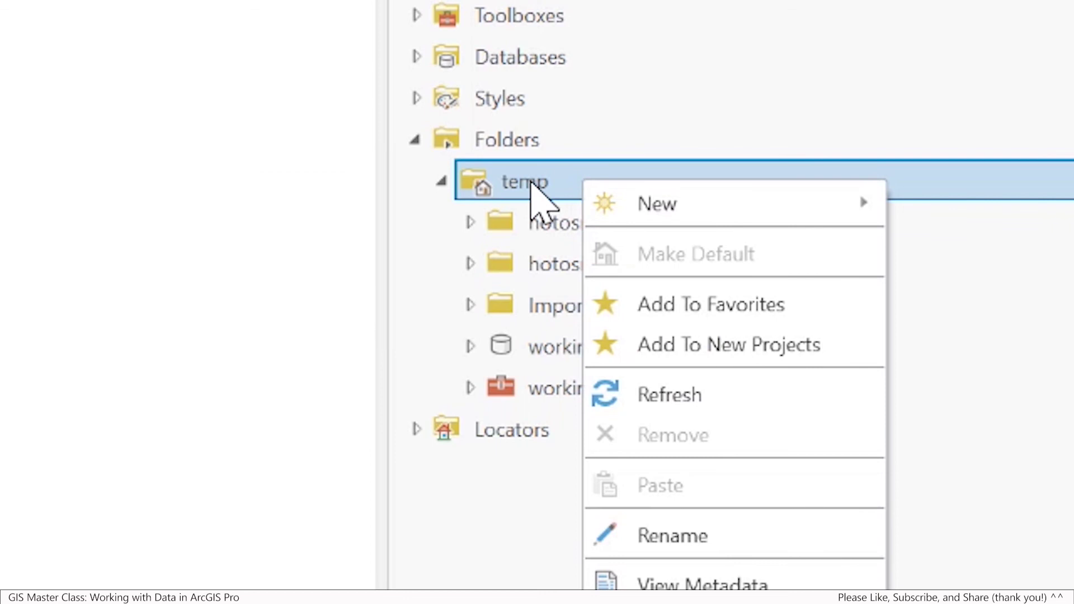
pyautogui.click(701, 396)
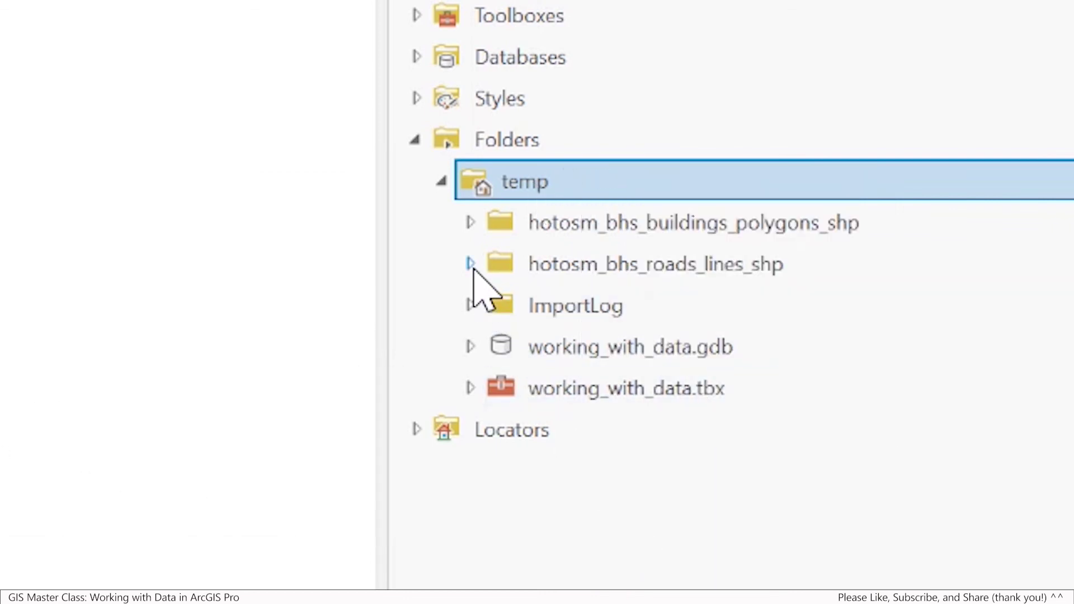
# Add hotosm_bhs_roads_lines.shp from the roads folder to the map
pyautogui.click(471, 265)
pyautogui.moveTo(791, 314)
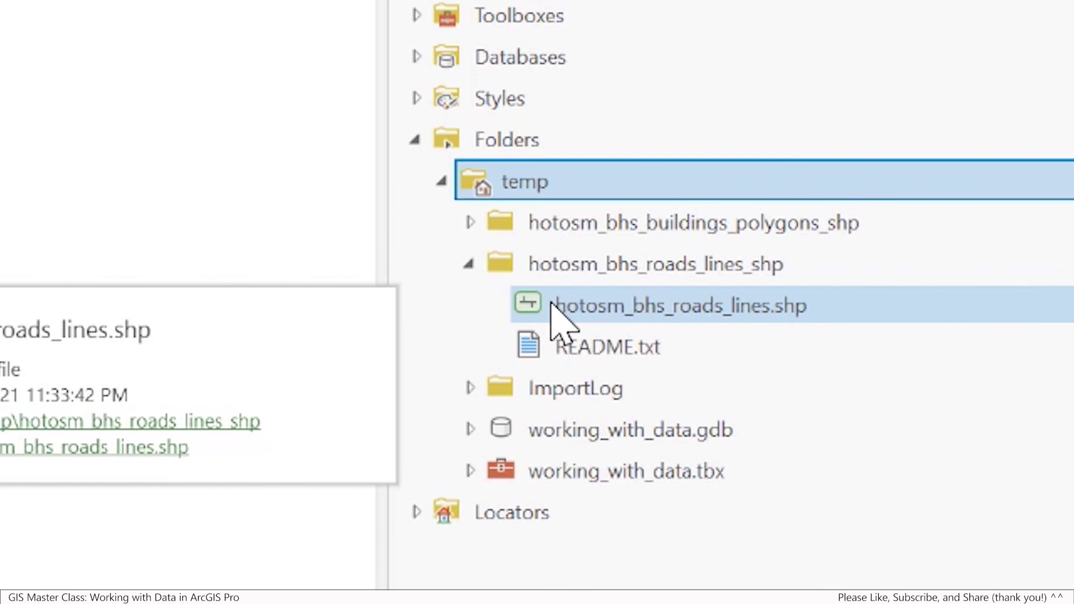
pyautogui.moveTo(641, 306); pyautogui.dragTo(91, 203)
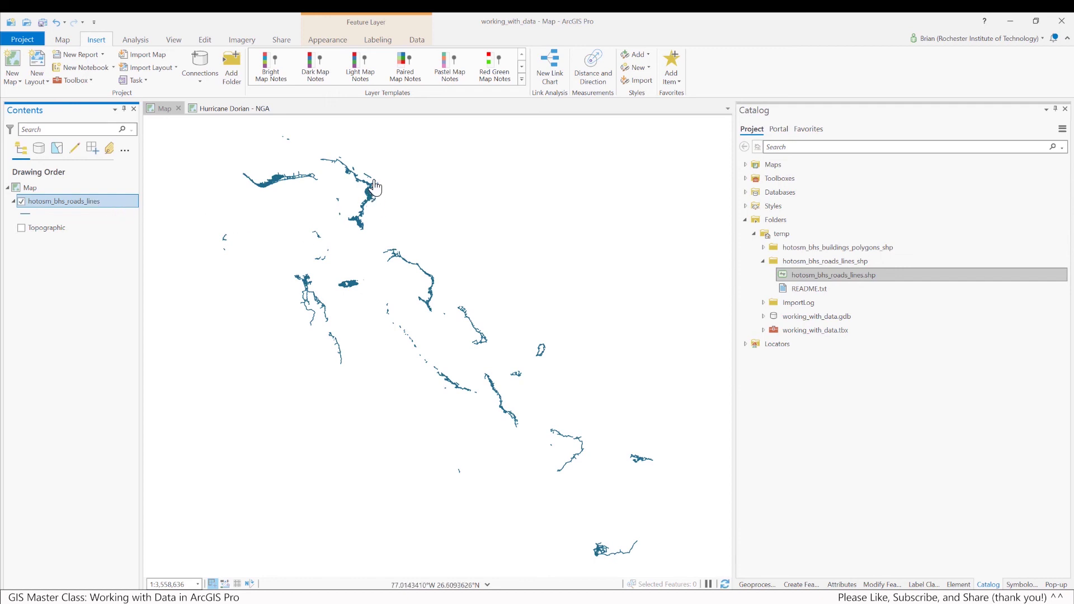
# Zoom in and pan the map to centre Great Abaco's road network
pyautogui.scroll(10, 373, 186)
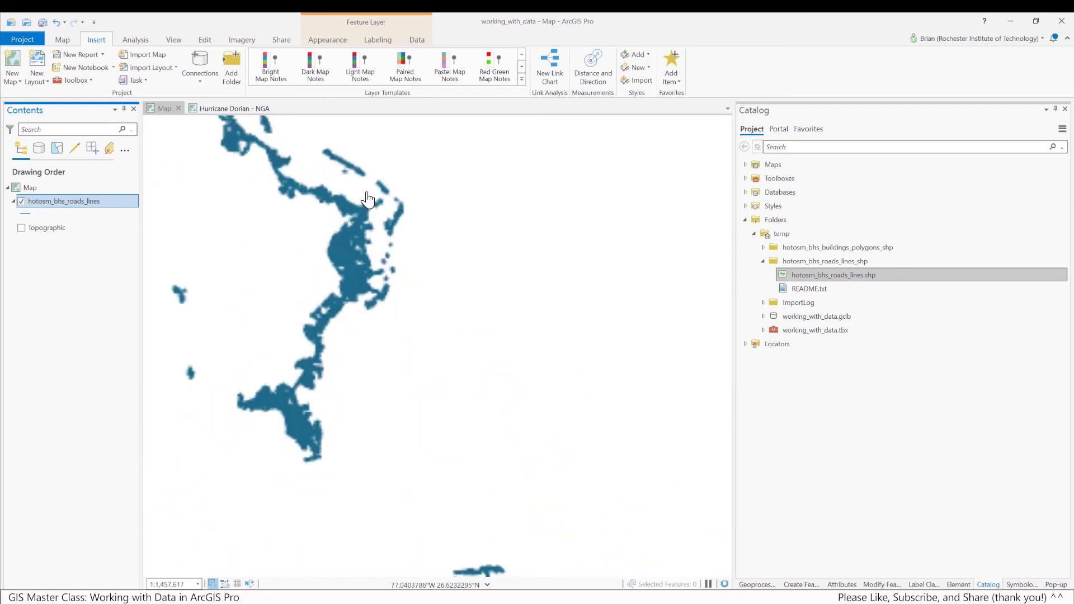
pyautogui.moveTo(343, 205); pyautogui.dragTo(518, 293)
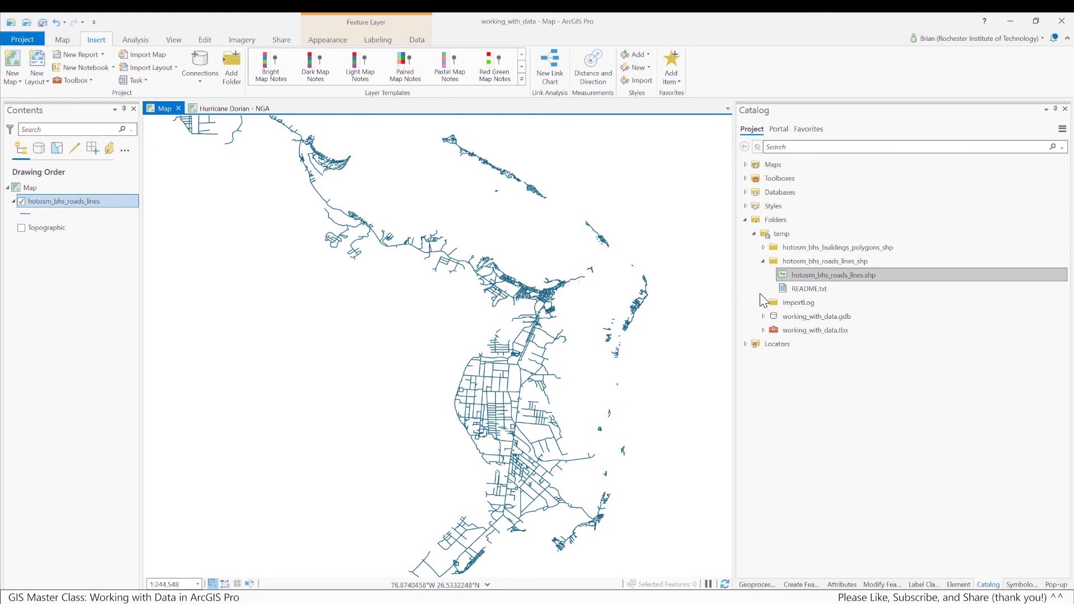
# Add hotosm_bhs_buildings_polygons.shp to Contents beneath the roads lines layer
pyautogui.click(763, 248)
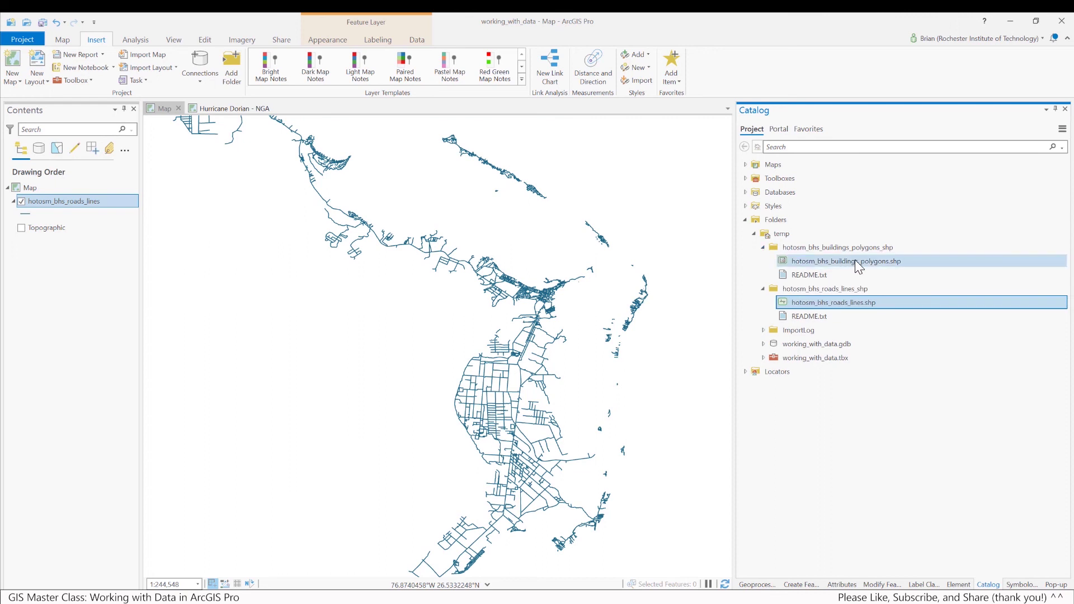
pyautogui.click(881, 262)
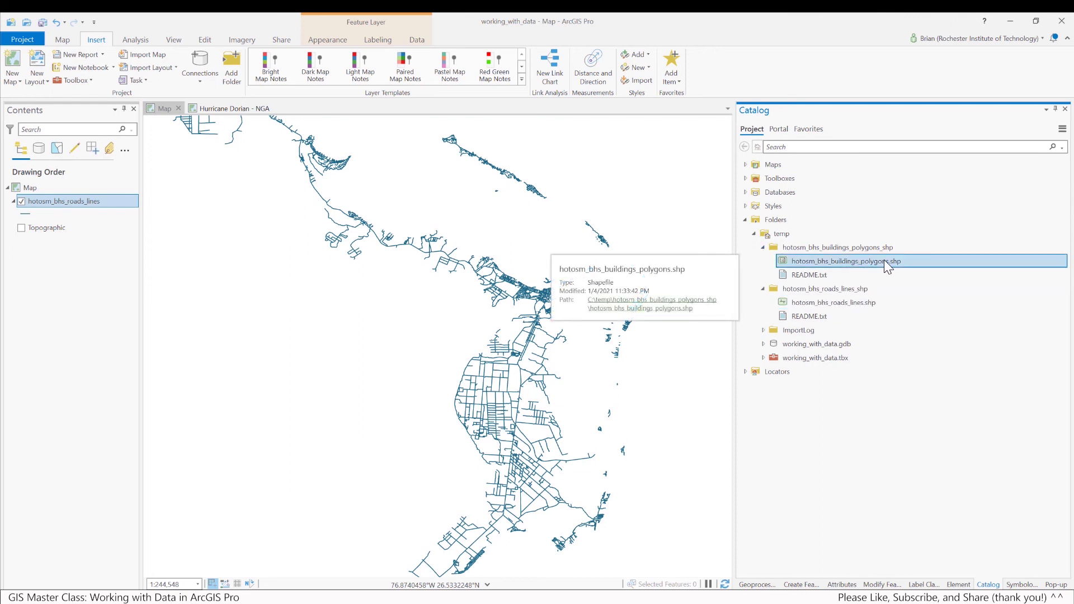
pyautogui.moveTo(884, 266); pyautogui.dragTo(81, 226)
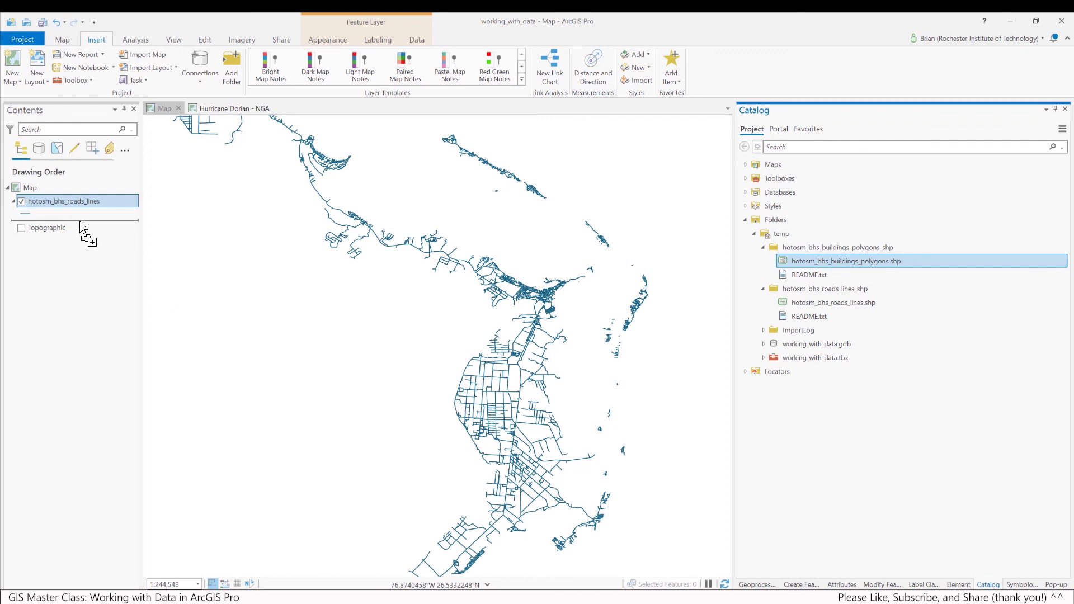
pyautogui.moveTo(80, 226); pyautogui.dragTo(80, 226)
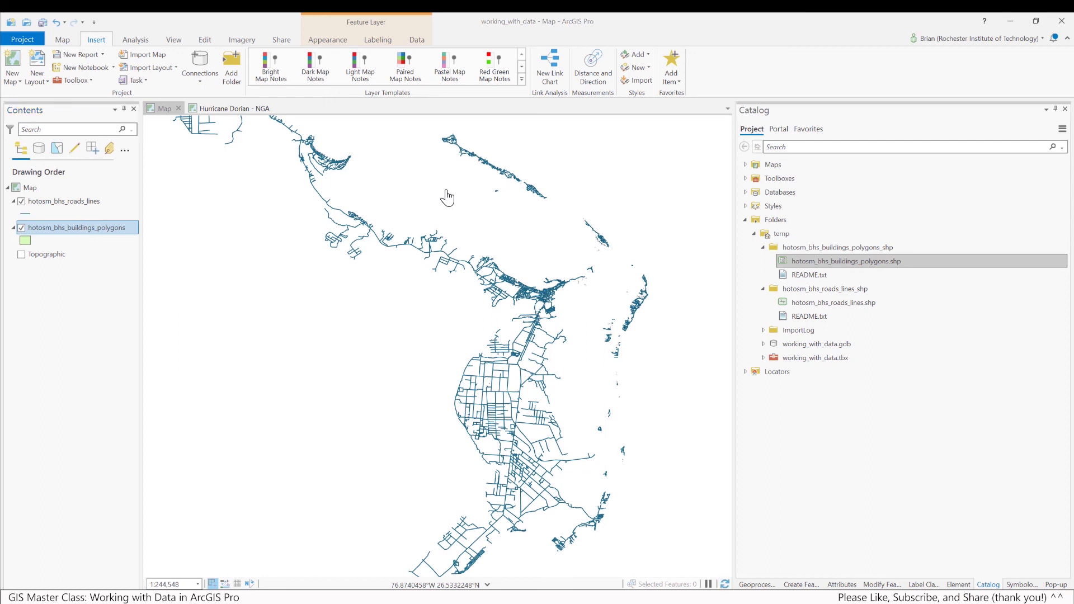
# Zoom in on the map until individual building footprints show along the road lines
pyautogui.scroll(3, 486, 262)
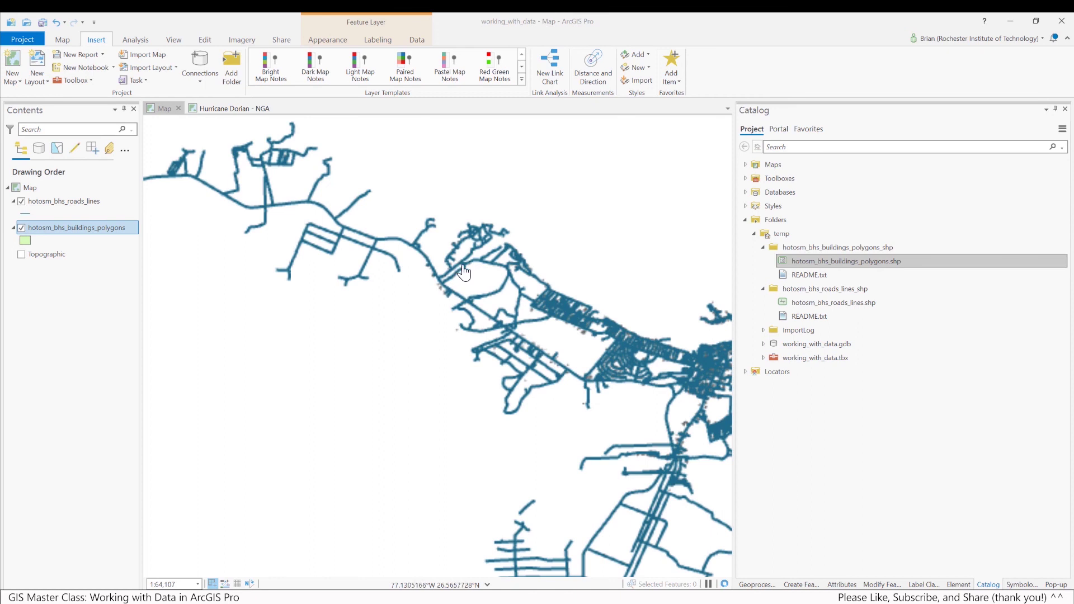
pyautogui.scroll(2, 463, 272)
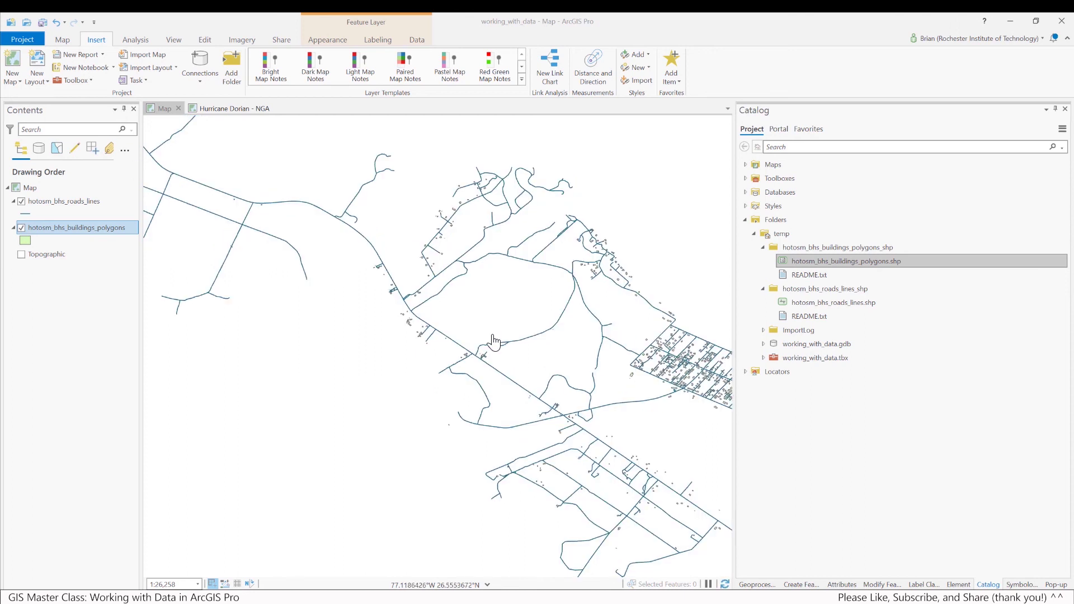
pyautogui.scroll(5, 656, 362)
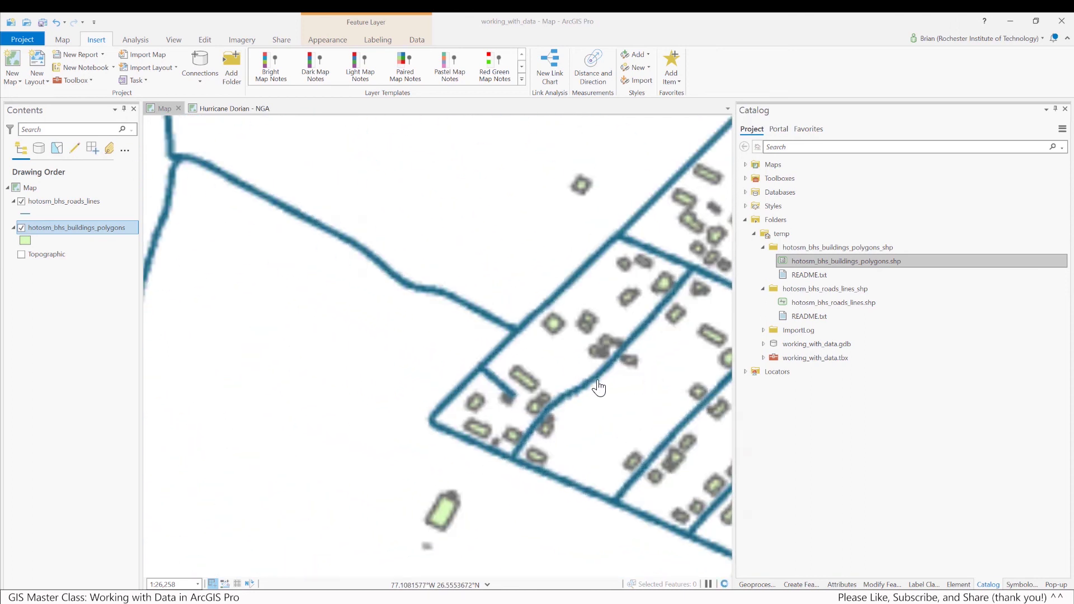